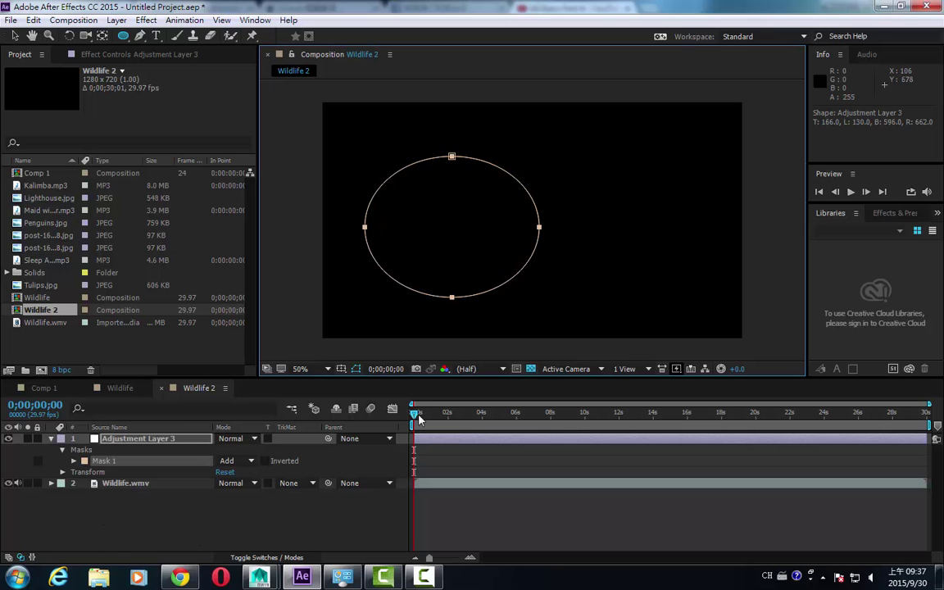
- At 0;00;04;24, apply Hue/Saturation to the masked Adjustment Layer 3 and set Master Hue to 91°
{"action": "left_click_drag", "start_coordinate": [423, 419], "coordinate": [496, 414]}
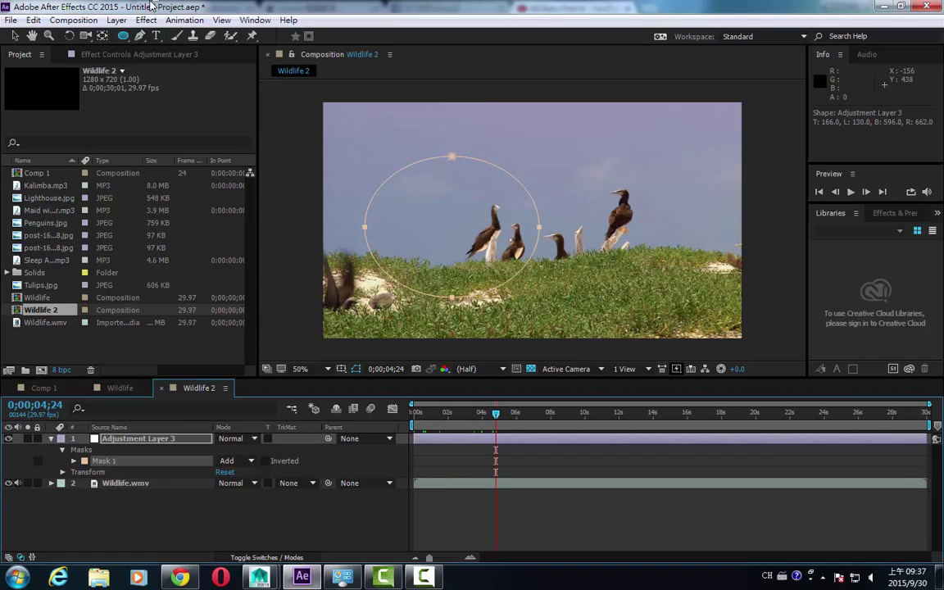
{"action": "left_click", "coordinate": [144, 20]}
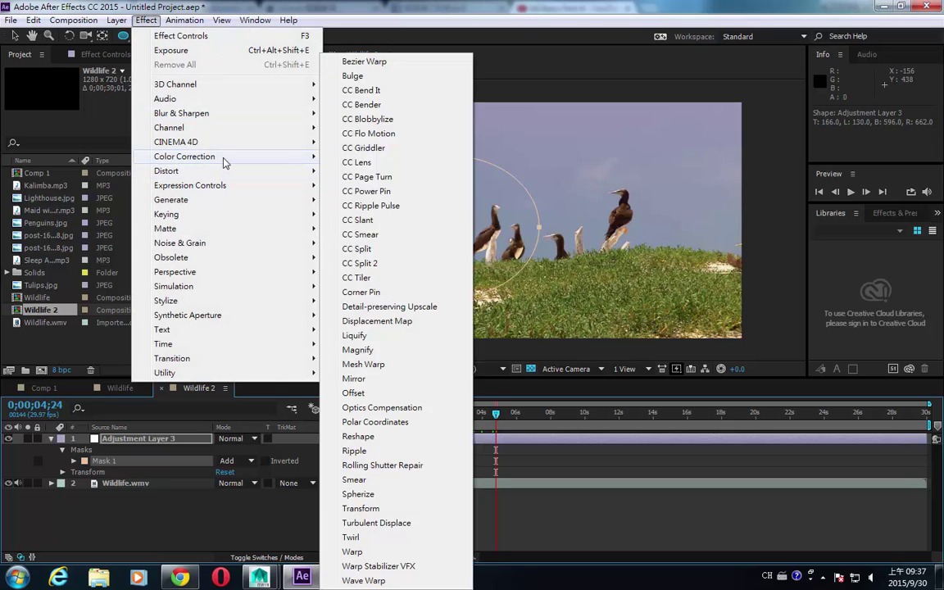
{"action": "mouse_move", "coordinate": [223, 161]}
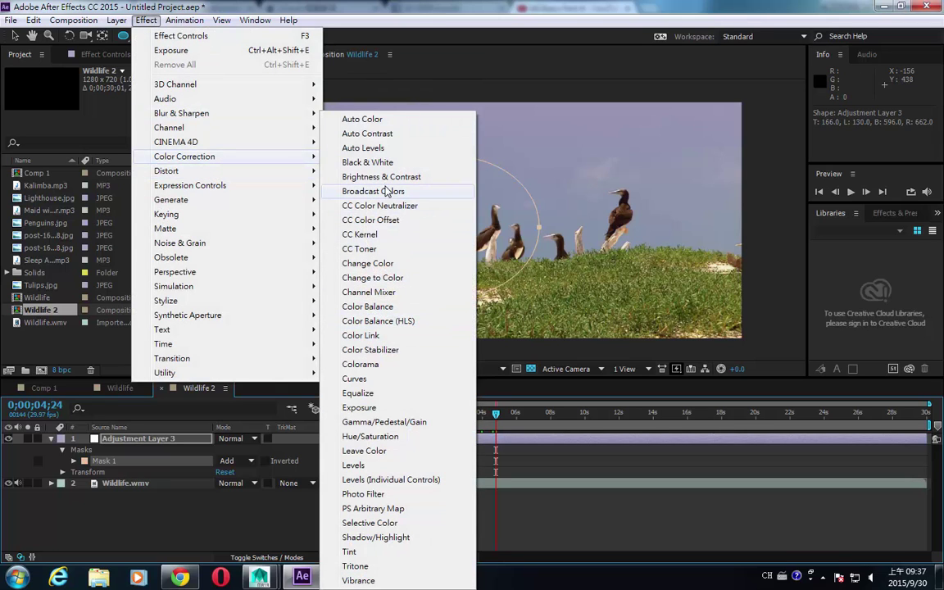
{"action": "left_click", "coordinate": [370, 436]}
{"action": "left_click_drag", "start_coordinate": [141, 151], "coordinate": [161, 168]}
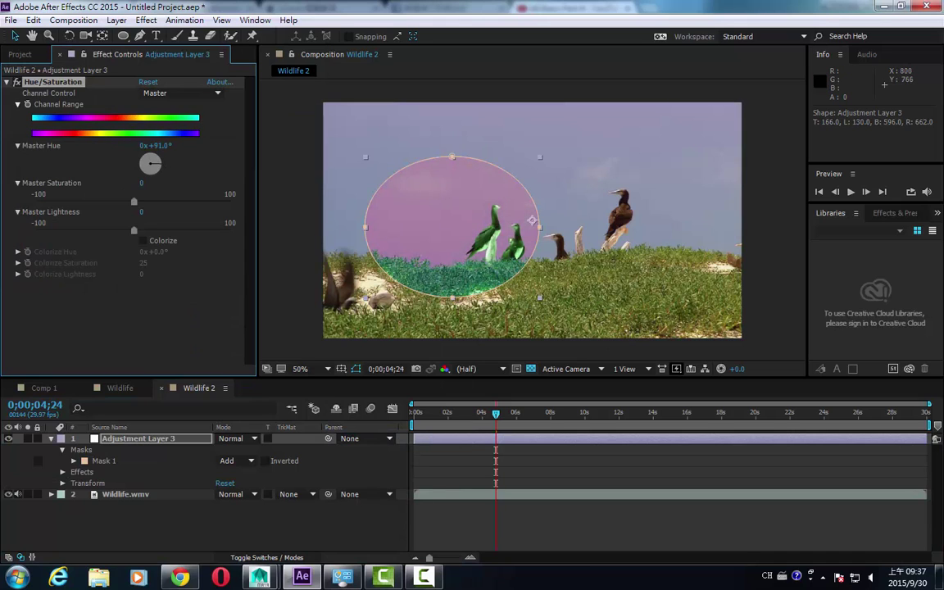
- Duplicate the Wildlife.wmv layer and move the copy toward the frame's lower right, to about position 1010, 658
{"action": "left_click", "coordinate": [119, 494]}
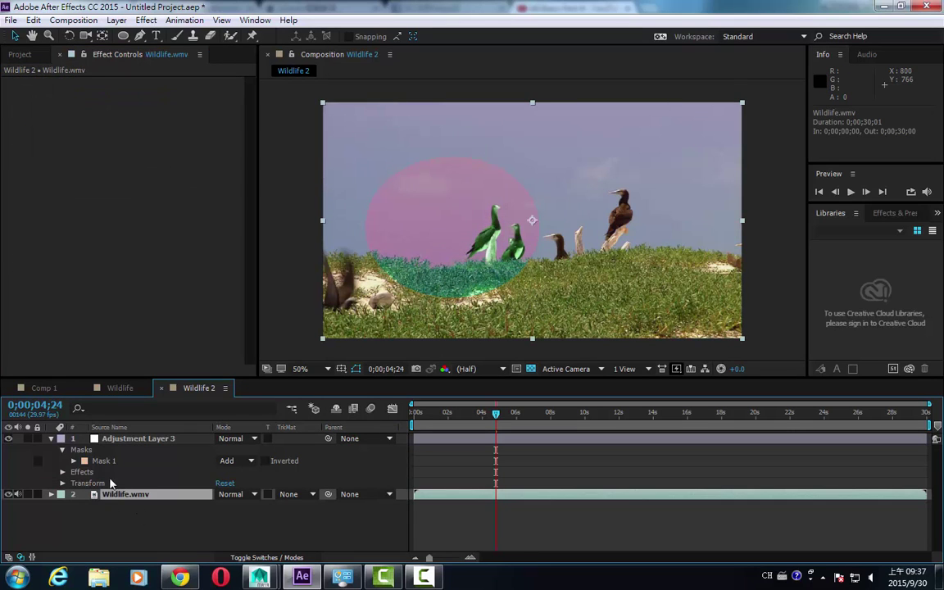
{"action": "left_click", "coordinate": [33, 20]}
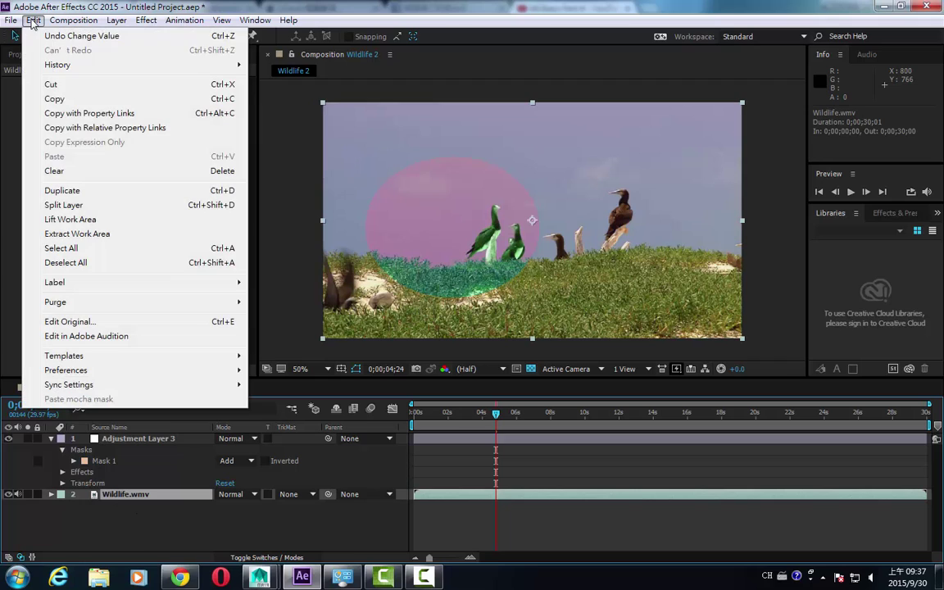
{"action": "left_click", "coordinate": [62, 192]}
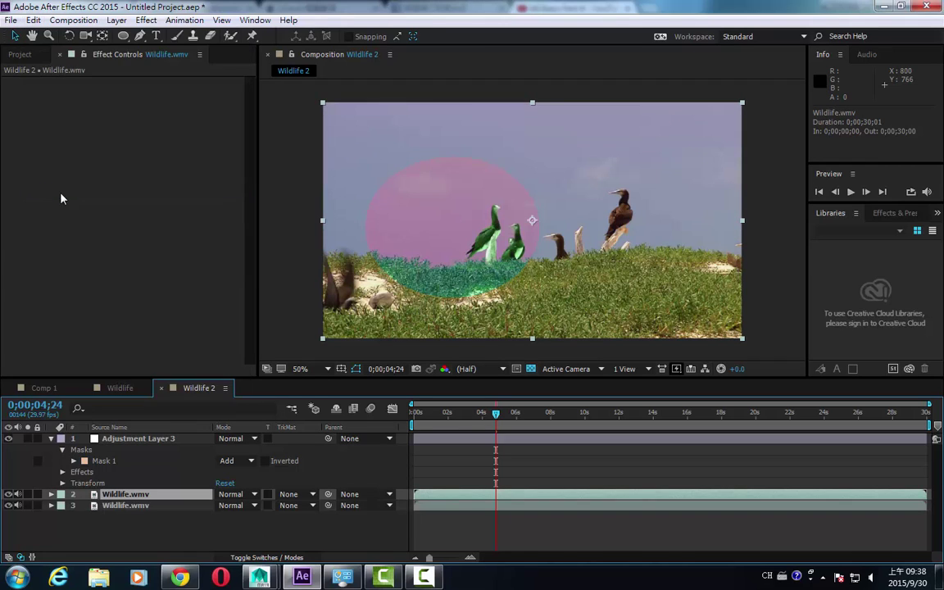
{"action": "left_click", "coordinate": [34, 20]}
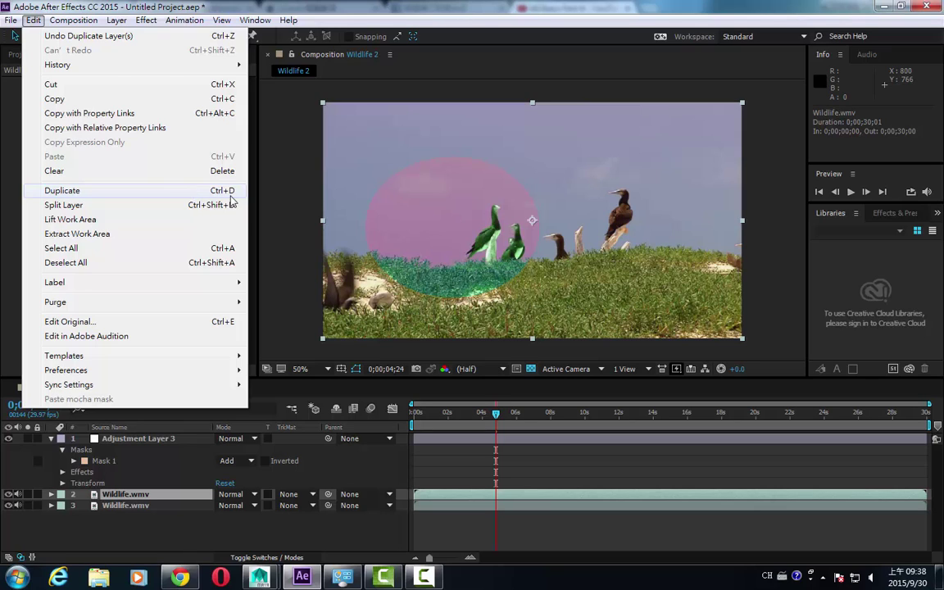
{"action": "left_click", "coordinate": [539, 154]}
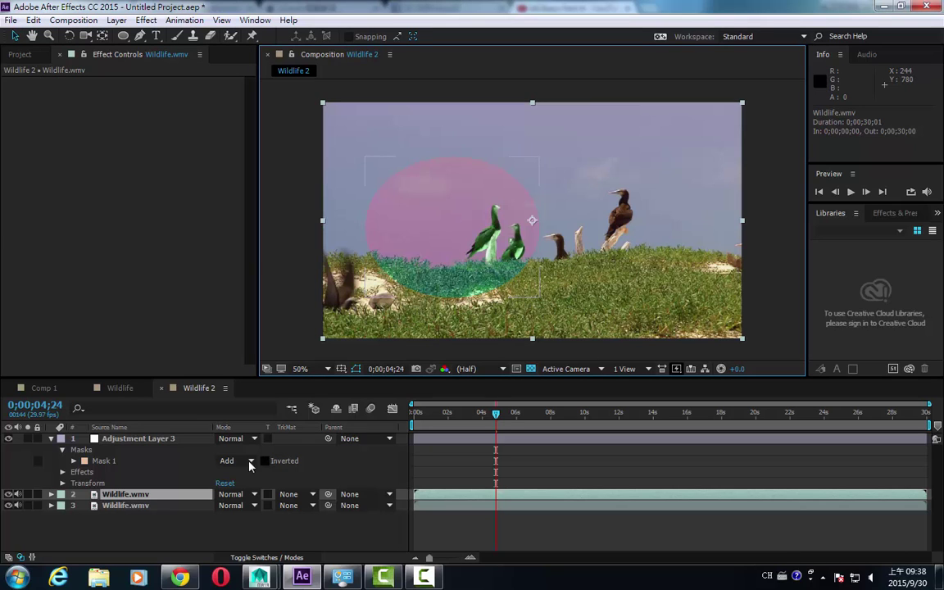
{"action": "left_click_drag", "start_coordinate": [569, 125], "coordinate": [678, 243]}
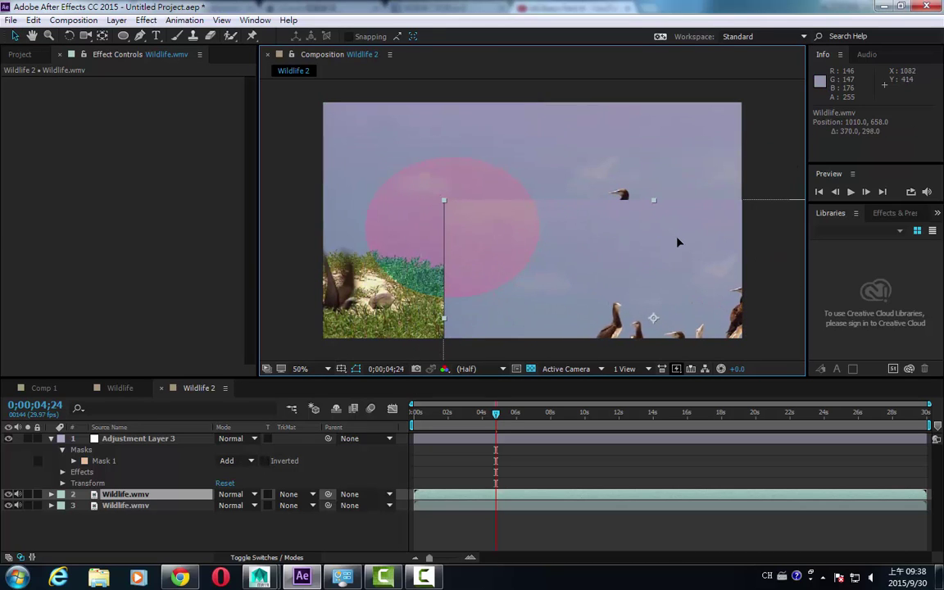
- Duplicate the offset Wildlife.wmv layer and move the new copy toward the frame's upper right, to about position 952, 28
{"action": "left_click", "coordinate": [152, 495]}
{"action": "key", "text": "ctrl+d"}
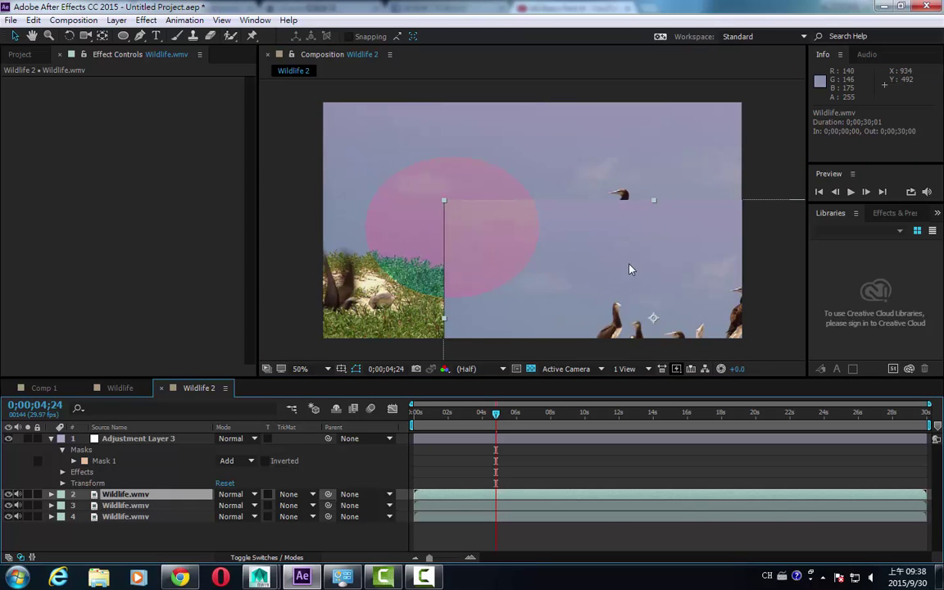
{"action": "left_click_drag", "start_coordinate": [629, 268], "coordinate": [465, 26]}
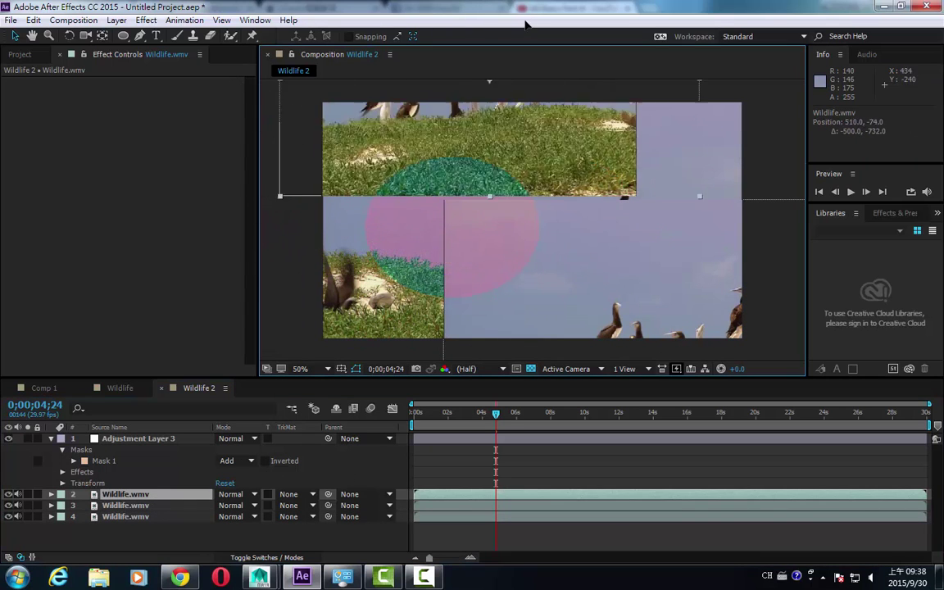
{"action": "left_click_drag", "start_coordinate": [525, 24], "coordinate": [611, 60]}
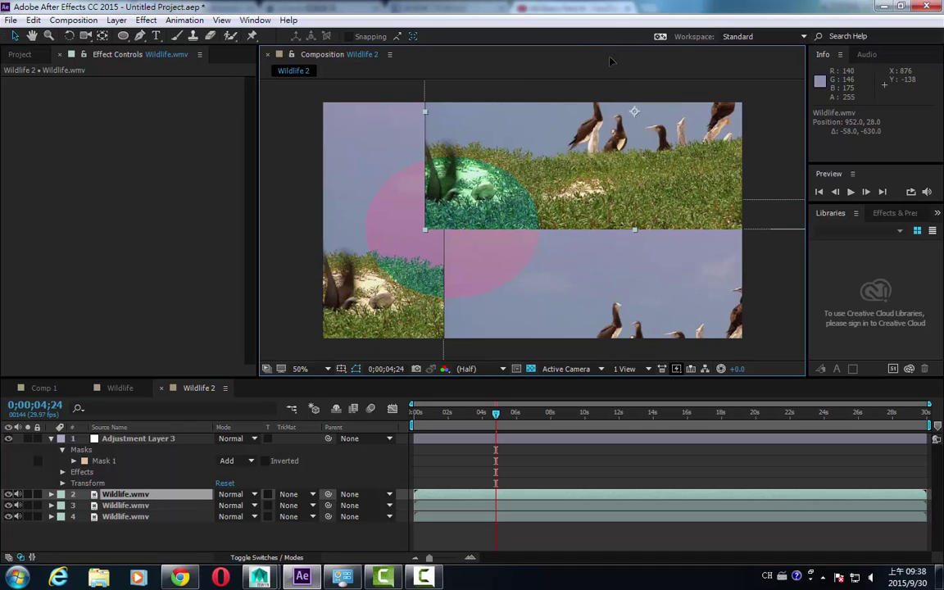
- Lower Adjustment Layer 3 beneath the Wildlife.wmv layers one at a time and return it to the top of the stack
{"action": "left_click", "coordinate": [119, 441]}
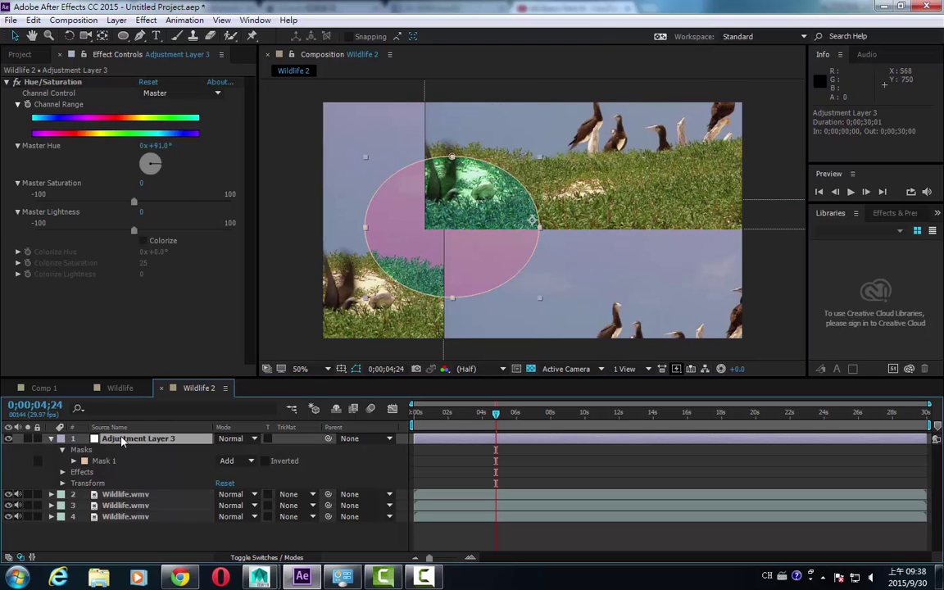
{"action": "left_click_drag", "start_coordinate": [121, 441], "coordinate": [125, 501]}
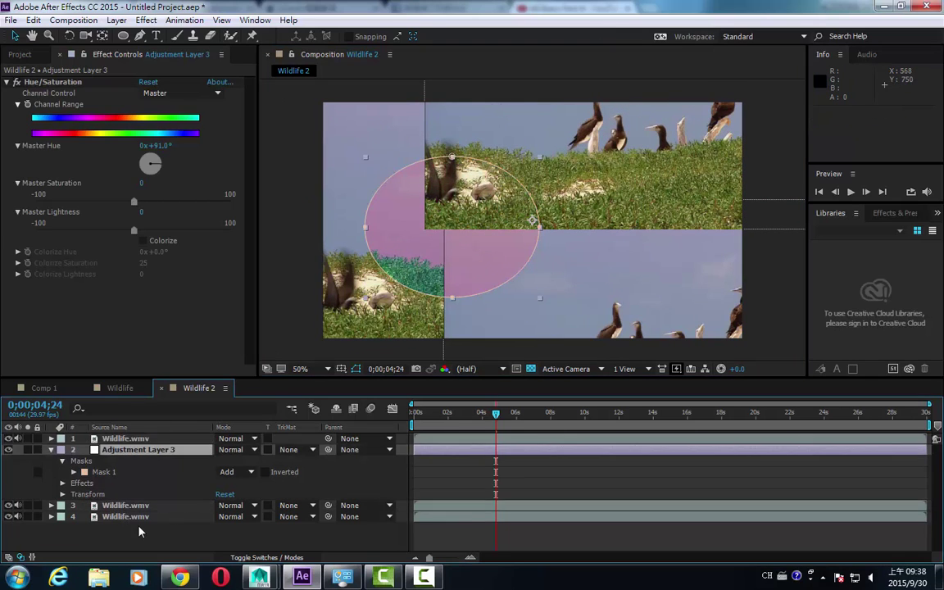
{"action": "left_click_drag", "start_coordinate": [125, 450], "coordinate": [133, 512]}
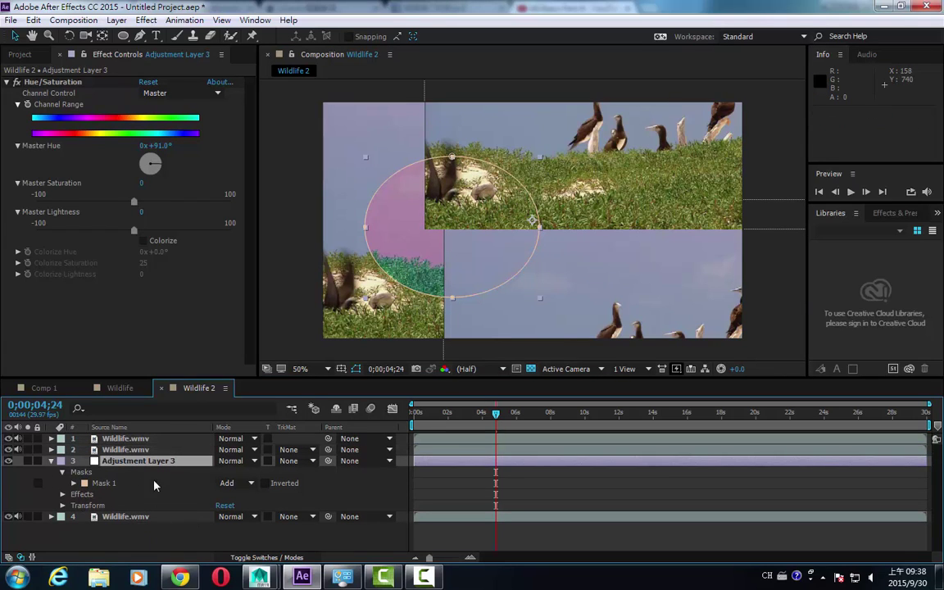
{"action": "left_click_drag", "start_coordinate": [133, 467], "coordinate": [127, 545]}
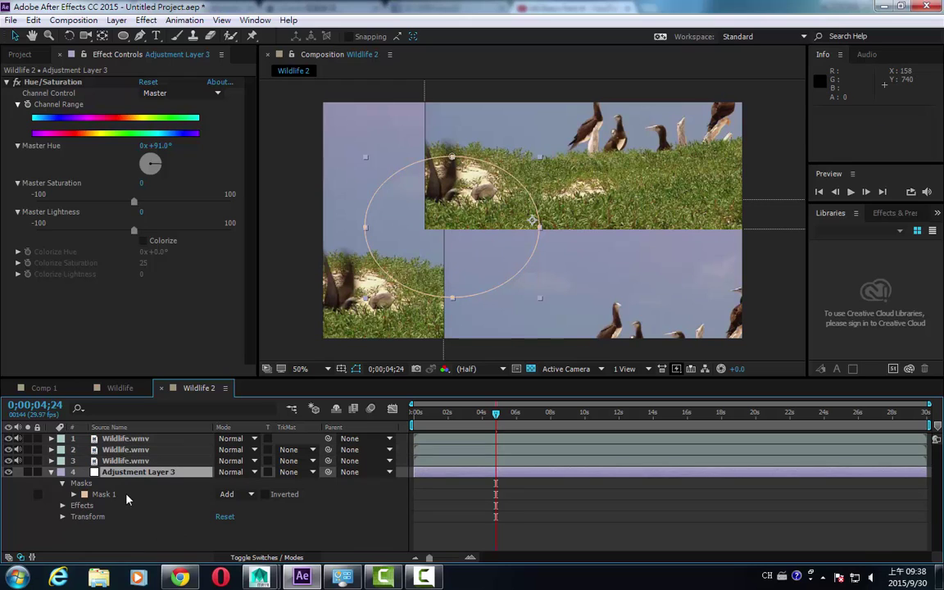
{"action": "left_click_drag", "start_coordinate": [135, 472], "coordinate": [144, 439]}
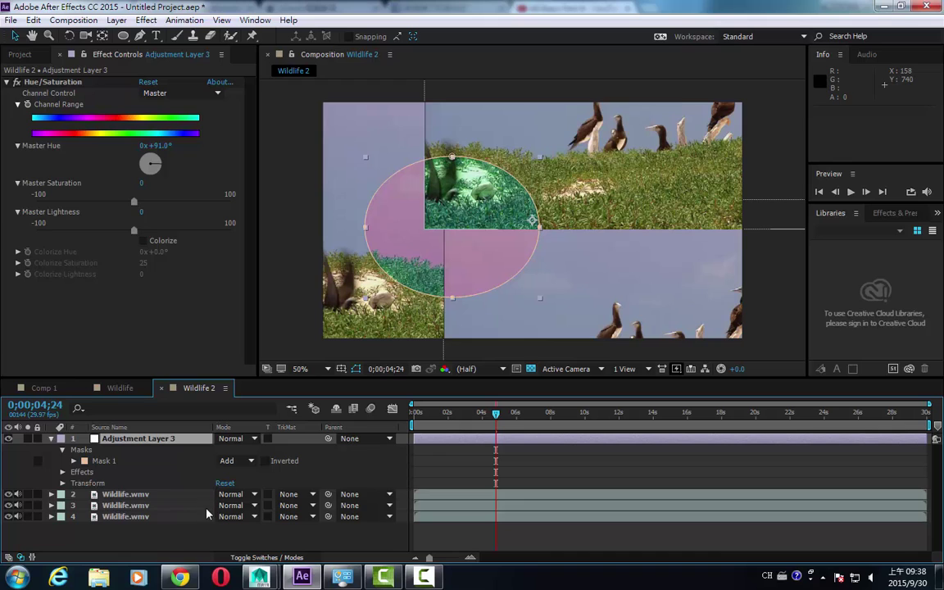
- Open Notepad from the Windows accessories and shrink its window so the timeline stays uncovered
{"action": "left_click", "coordinate": [16, 576]}
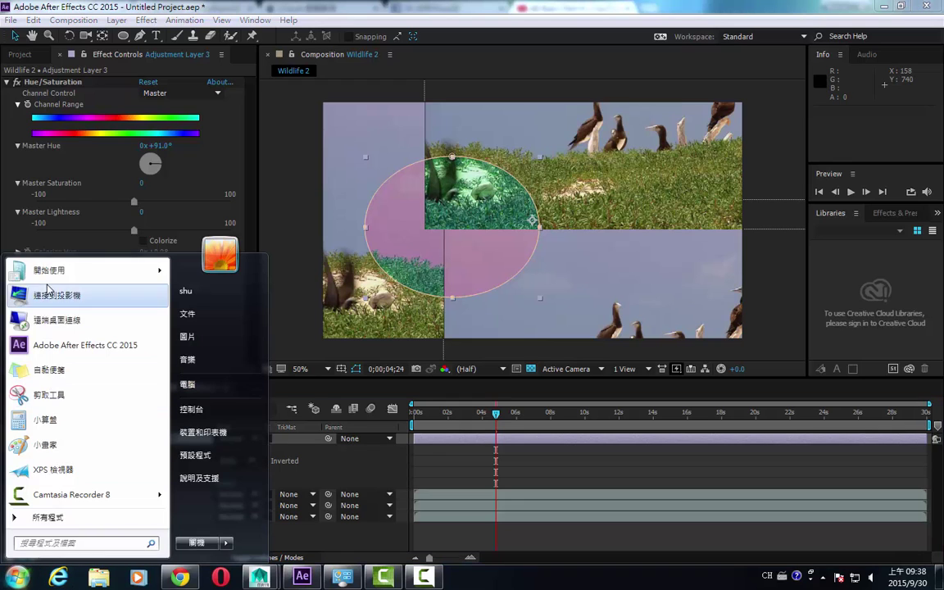
{"action": "left_click", "coordinate": [25, 517]}
{"action": "left_click", "coordinate": [49, 462]}
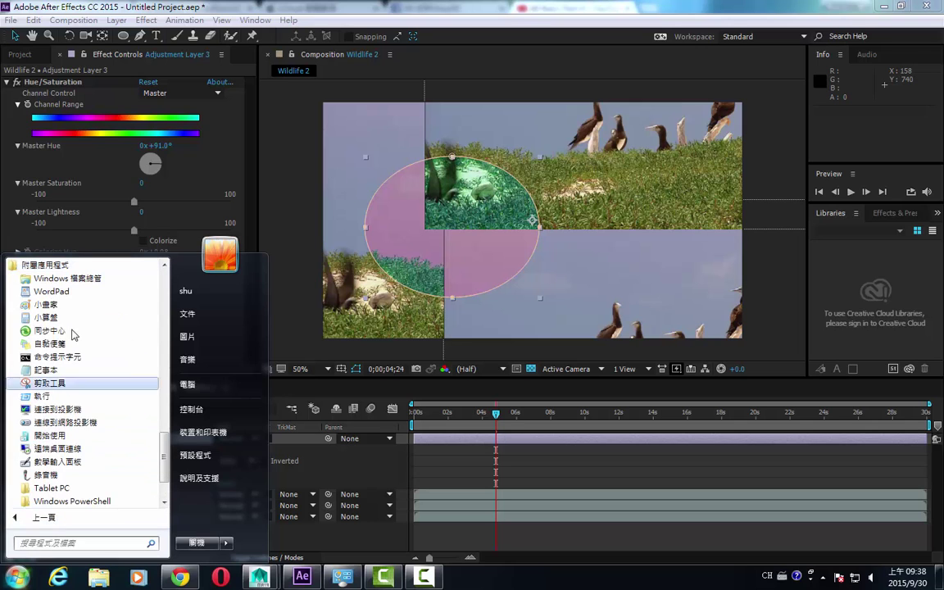
{"action": "left_click", "coordinate": [50, 369]}
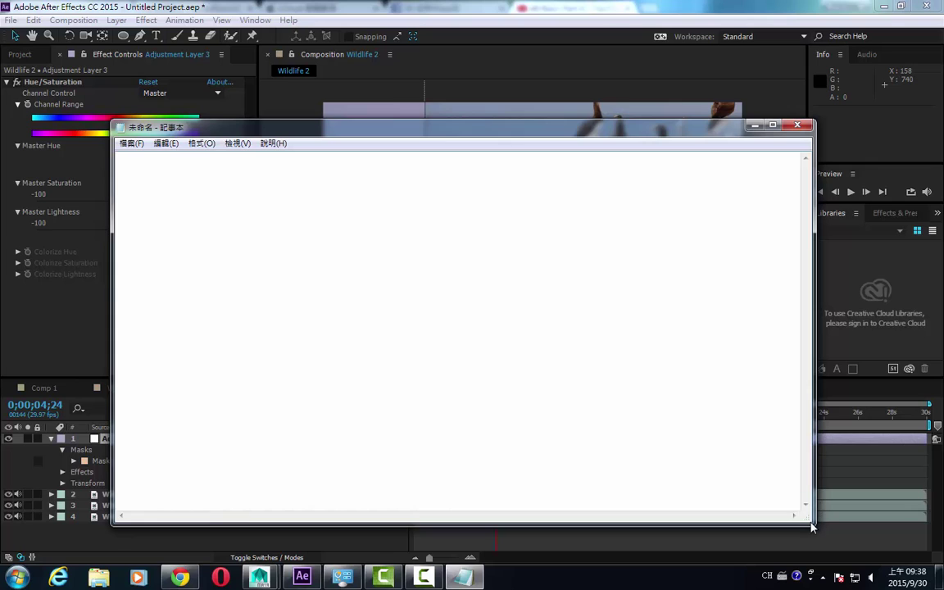
{"action": "left_click_drag", "start_coordinate": [808, 517], "coordinate": [699, 326]}
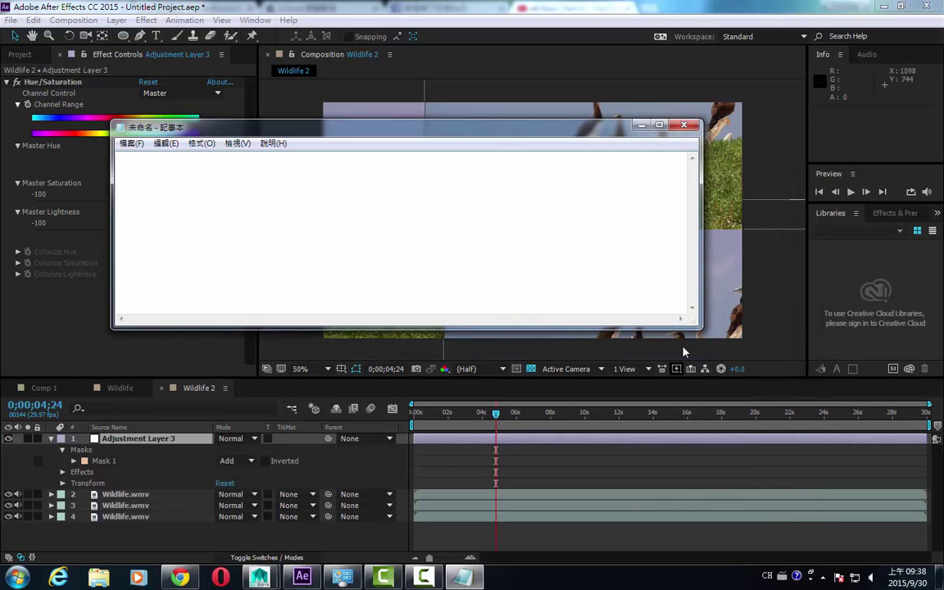
- Write two lines in the note: "ctrl+]" and, below it, "ctrl+["
{"action": "type", "text": "ctrl+]"}
{"action": "key", "text": "ctrl+a"}
{"action": "key", "text": "ctrl+c"}
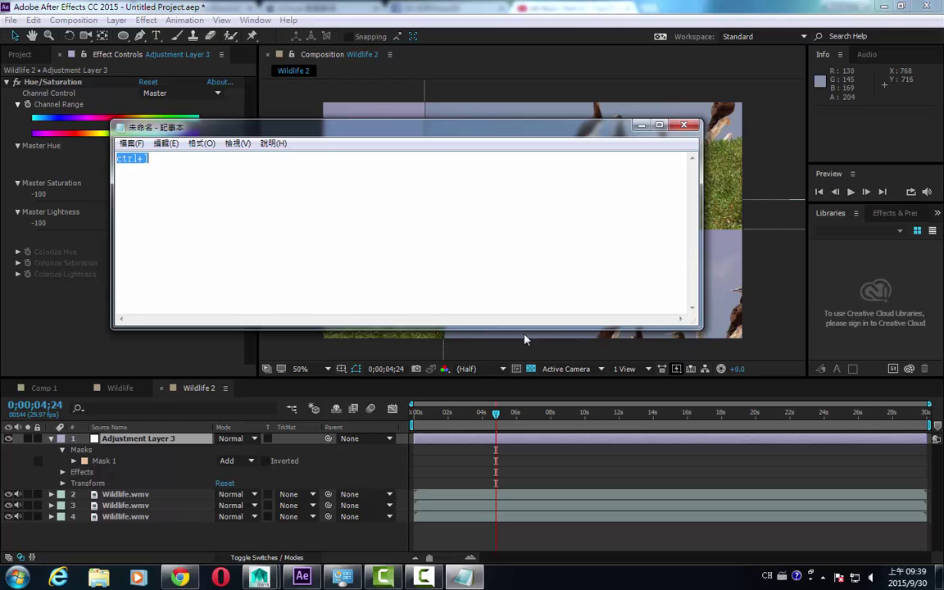
{"action": "left_click", "coordinate": [182, 159]}
{"action": "key", "text": "Return"}
{"action": "key", "text": "ctrl+v"}
{"action": "double_click", "coordinate": [148, 169]}
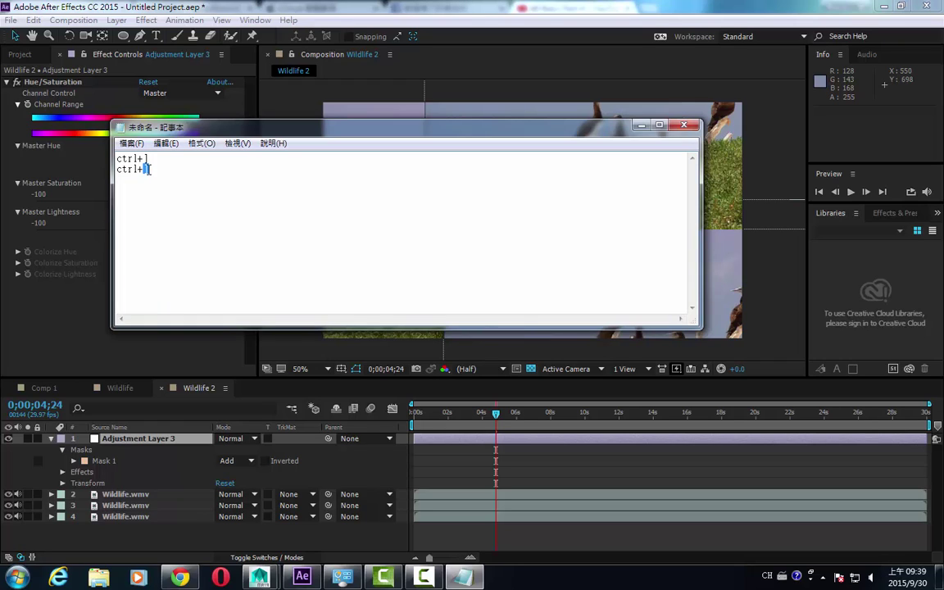
{"action": "type", "text": "["}
- Copy both lines below a blank line and prefix each copied line with "shift+"
{"action": "key", "text": "ctrl+a"}
{"action": "key", "text": "ctrl+c"}
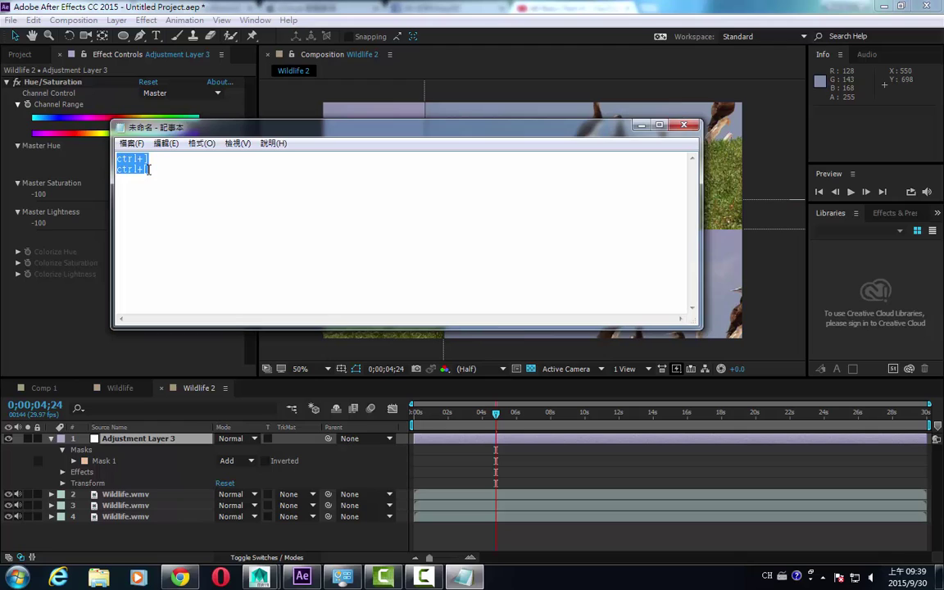
{"action": "left_click", "coordinate": [153, 170]}
{"action": "key", "text": "ctrl+v"}
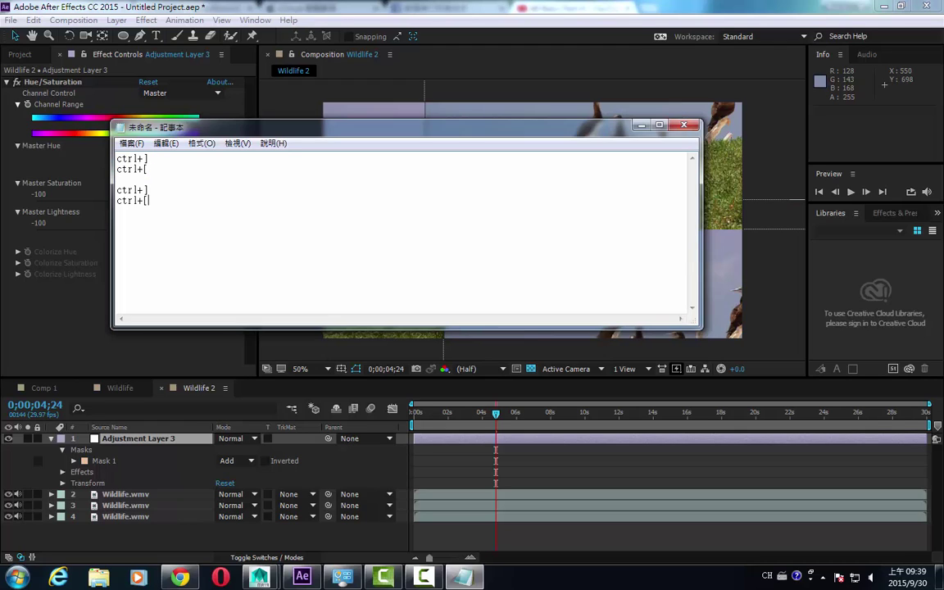
{"action": "left_click", "coordinate": [117, 189]}
{"action": "type", "text": "shift"}
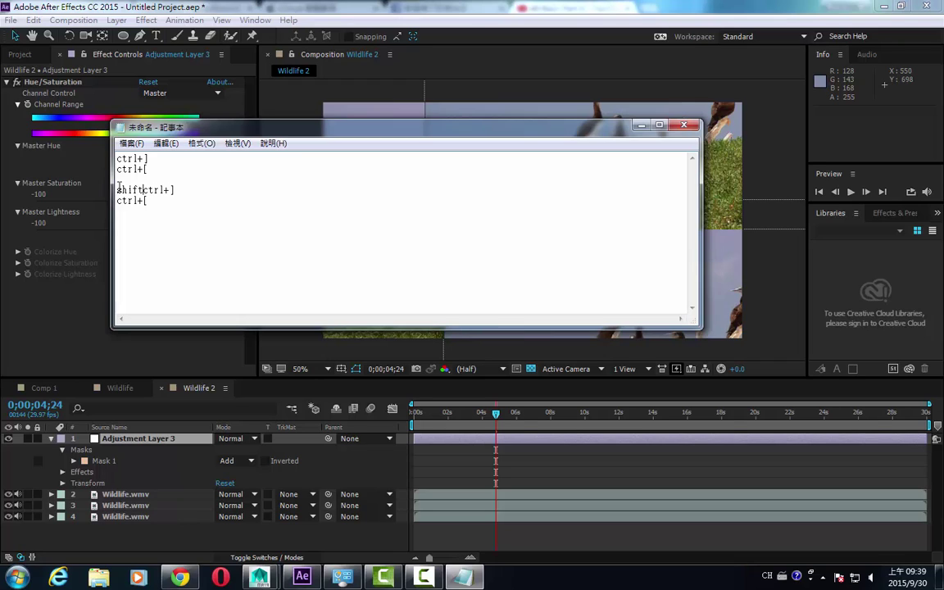
{"action": "type", "text": "+"}
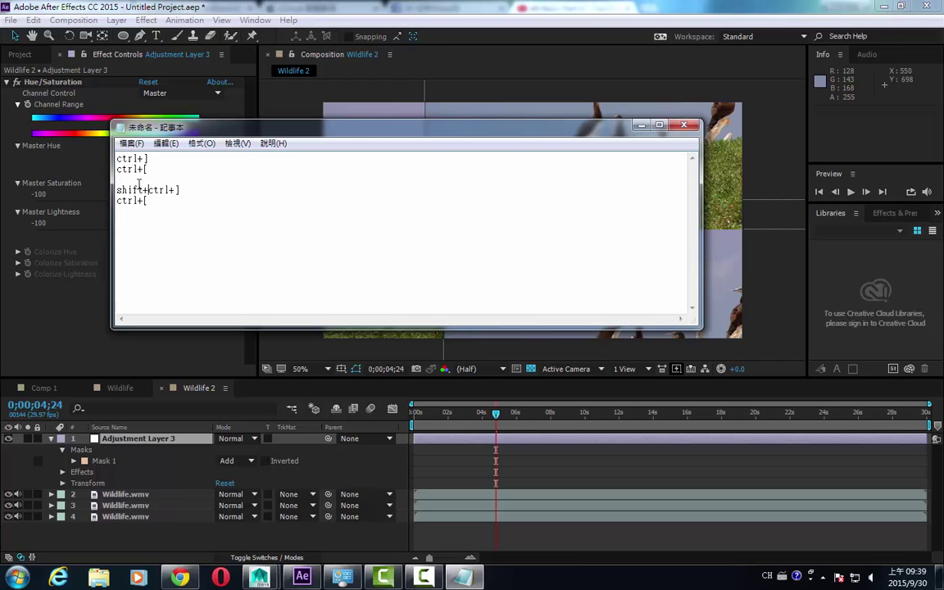
{"action": "left_click_drag", "start_coordinate": [148, 191], "coordinate": [90, 198]}
{"action": "key", "text": "ctrl+c"}
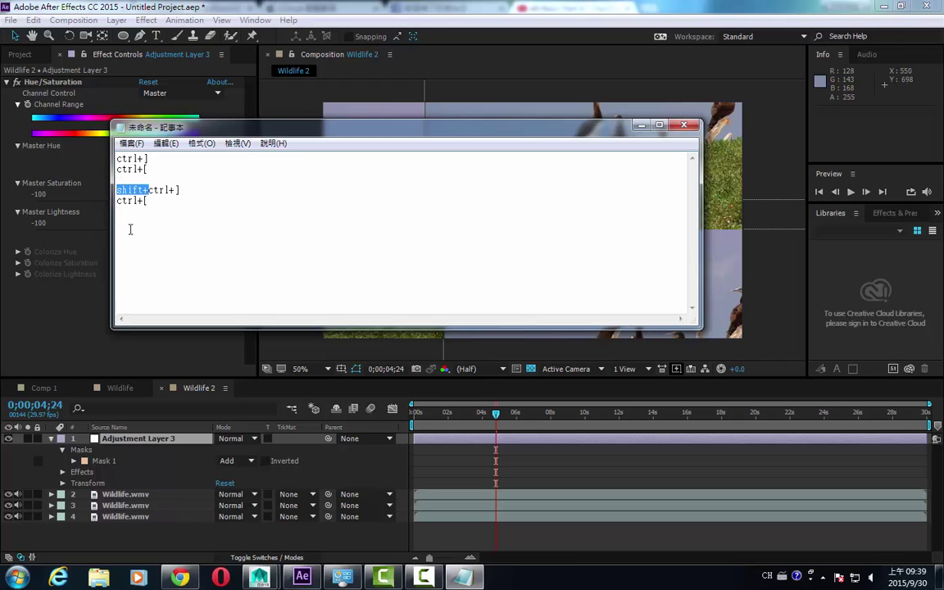
{"action": "left_click", "coordinate": [118, 200]}
{"action": "key", "text": "ctrl+v"}
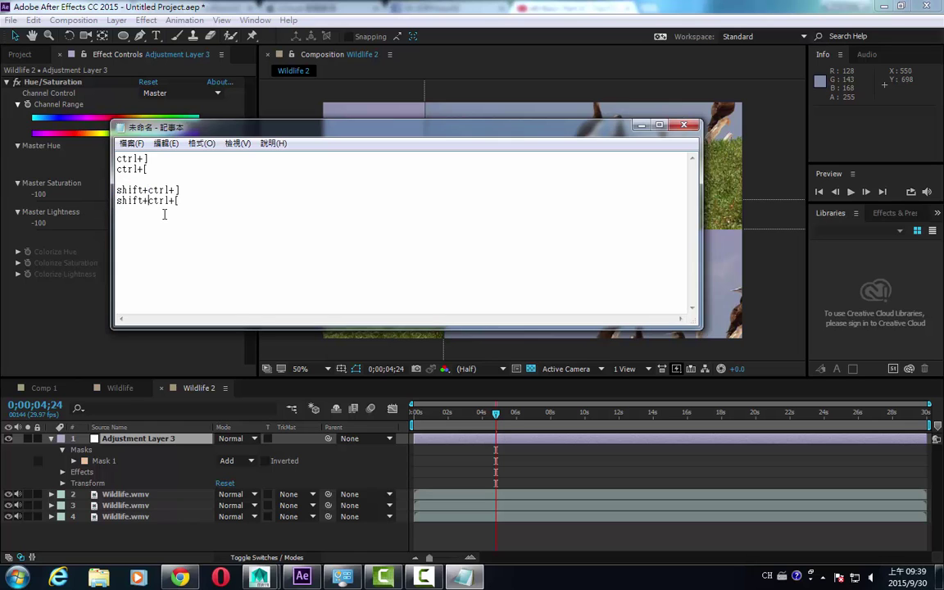
- Set the note's font size to 24
{"action": "key", "text": "ctrl+a"}
{"action": "left_click", "coordinate": [201, 142]}
{"action": "left_click", "coordinate": [218, 175]}
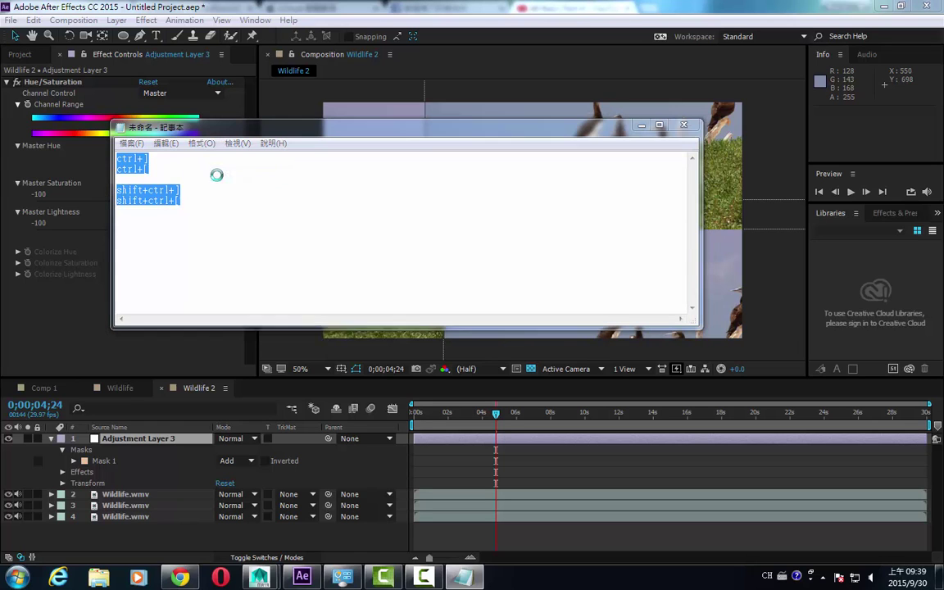
{"action": "left_click", "coordinate": [371, 346]}
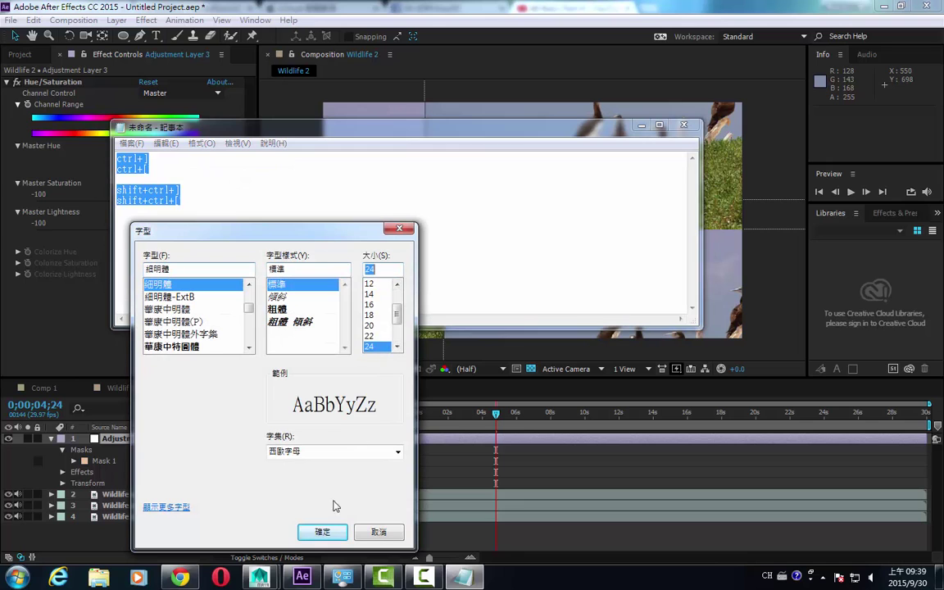
{"action": "left_click", "coordinate": [322, 532]}
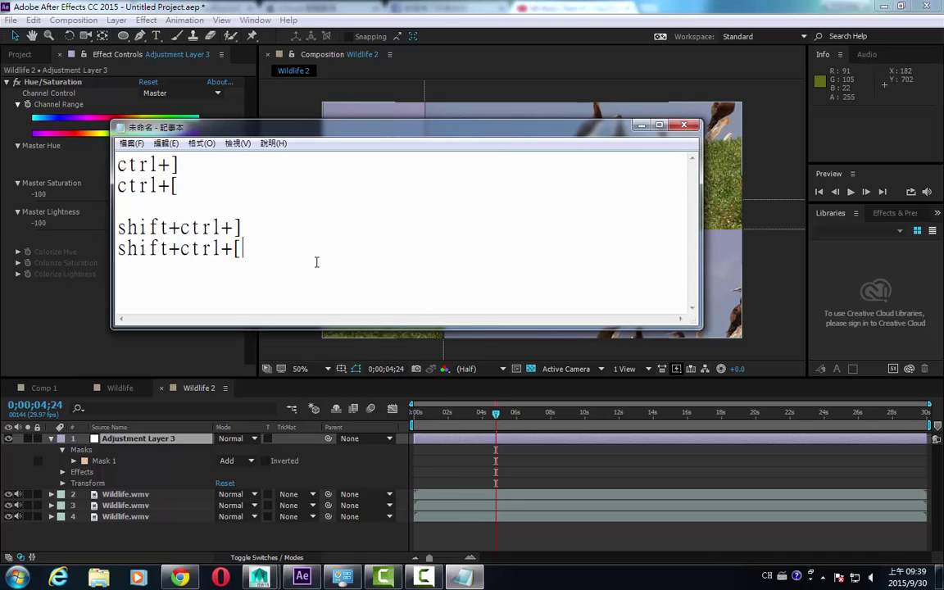
- Put the note away and move Adjustment Layer 3 one position at a time to the bottom of the layer stack and back up
{"action": "left_click", "coordinate": [643, 129]}
{"action": "left_click", "coordinate": [120, 542]}
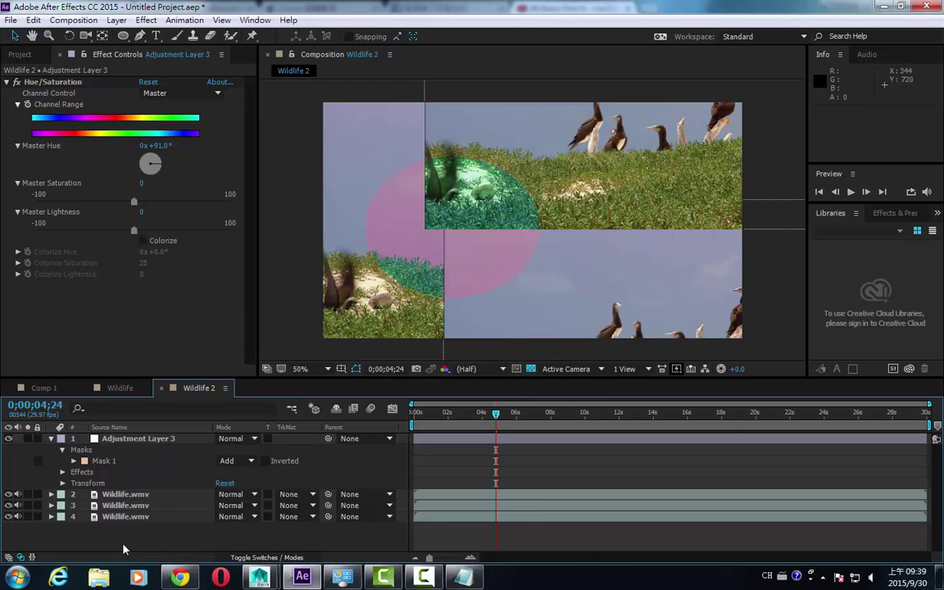
{"action": "left_click", "coordinate": [128, 443]}
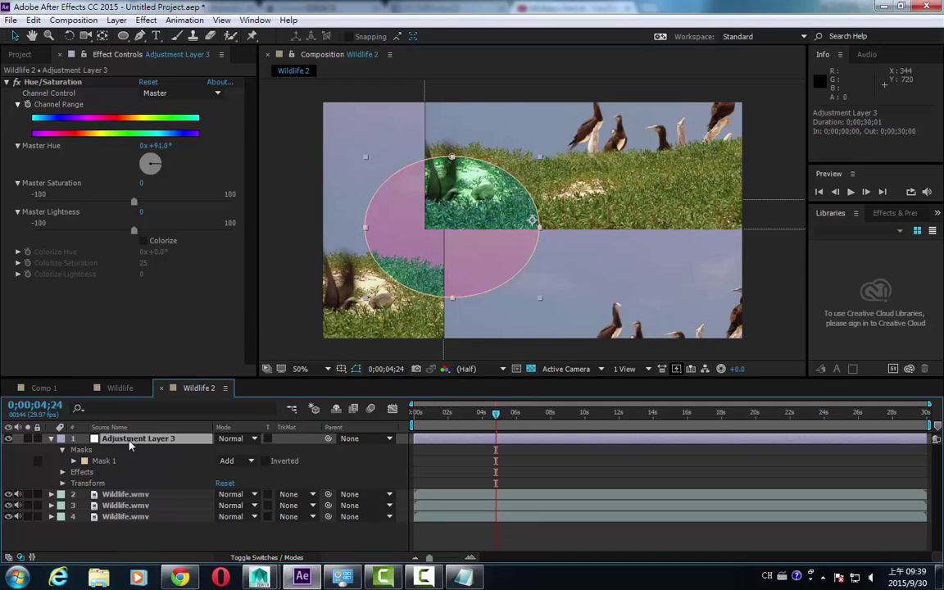
{"action": "key", "text": "ctrl+bracketleft"}
{"action": "key", "text": "ctrl+bracketleft"}
{"action": "key", "text": "ctrl+bracketleft"}
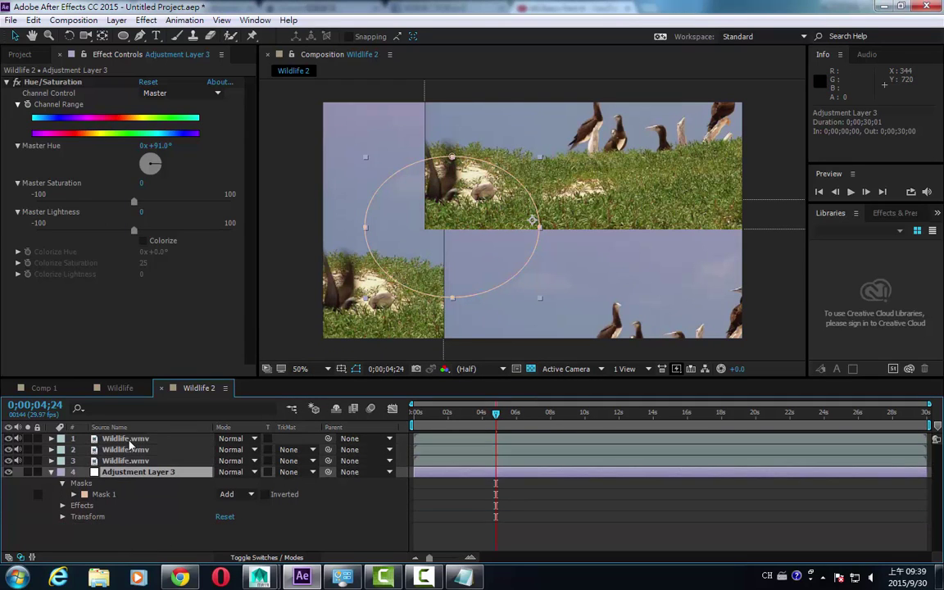
{"action": "key", "text": "ctrl+bracketright"}
{"action": "key", "text": "ctrl+bracketright"}
{"action": "key", "text": "ctrl+bracketright"}
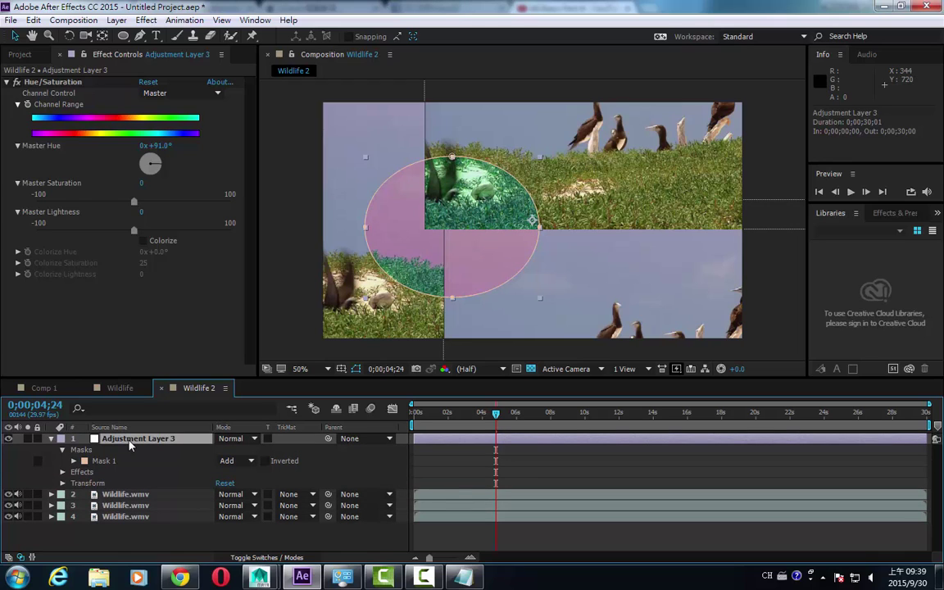
- Send Adjustment Layer 3 straight to the bottom of the layer stack, and bring it straight back to the top
{"action": "key", "text": "ctrl+shift+bracketleft"}
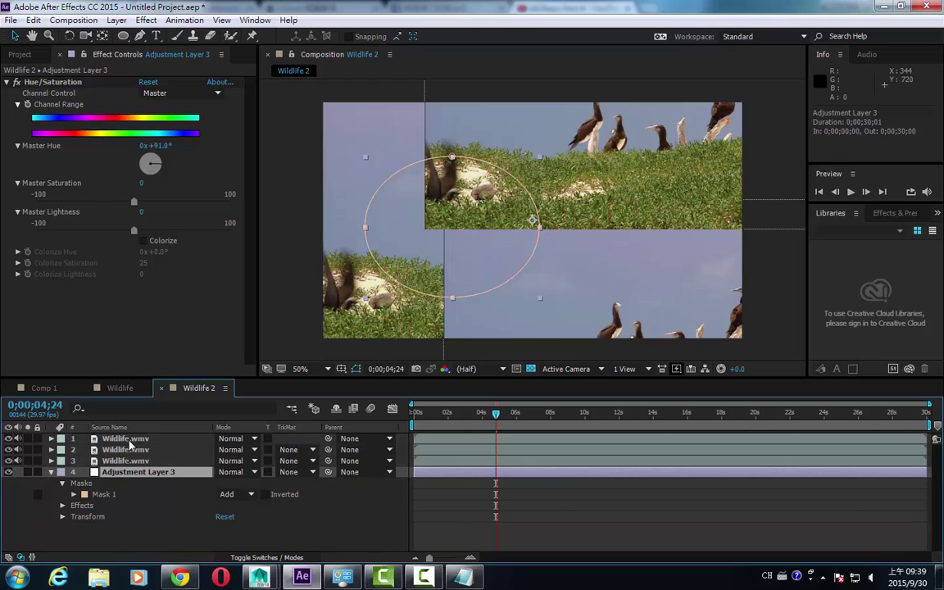
{"action": "key", "text": "ctrl+shift+bracketright"}
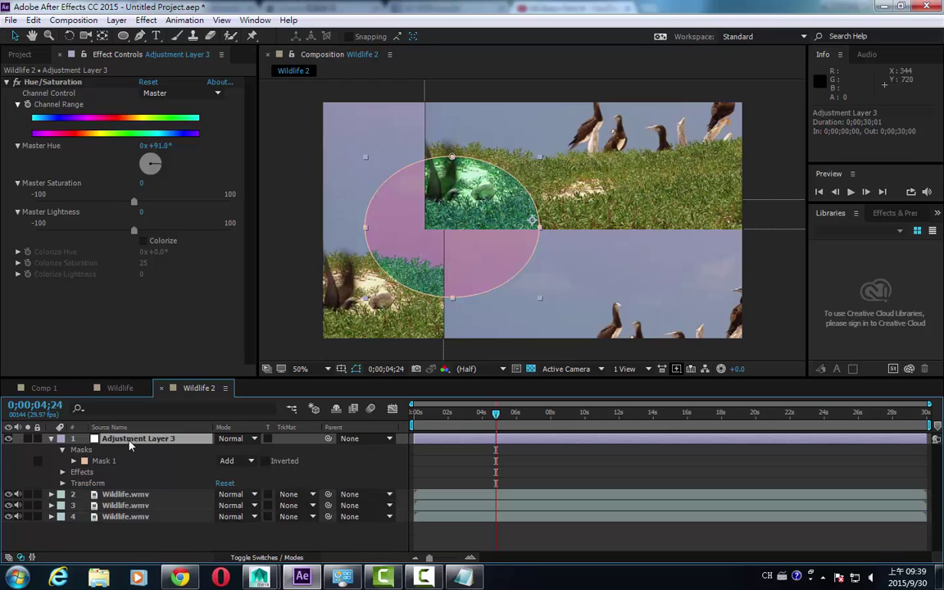
- Bring the Notepad note back, highlight all its shortcut lines for review, and return to After Effects
{"action": "left_click", "coordinate": [464, 578]}
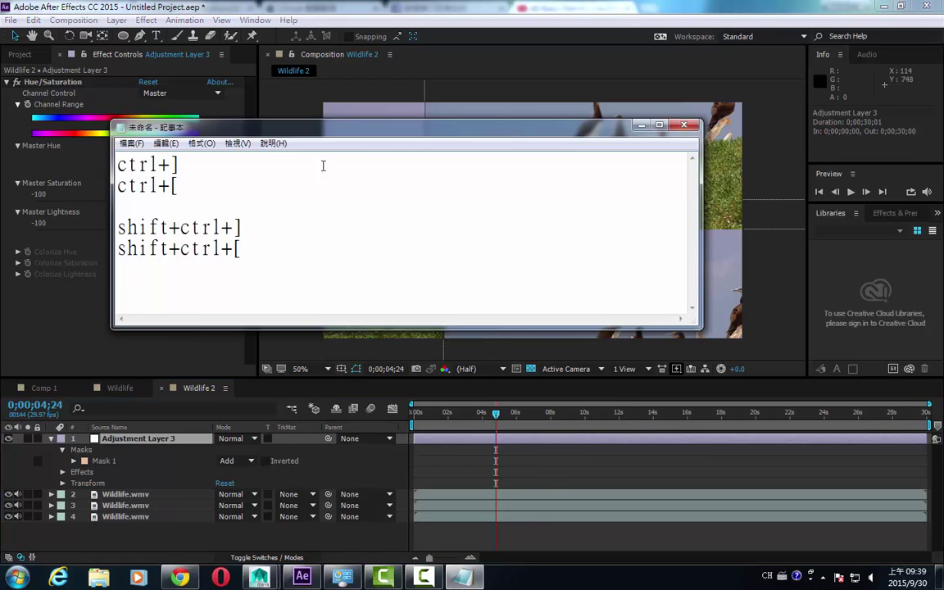
{"action": "key", "text": "shift+Home"}
{"action": "key", "text": "shift+Up"}
{"action": "key", "text": "shift+Up"}
{"action": "key", "text": "shift+Up"}
{"action": "key", "text": "shift+Up"}
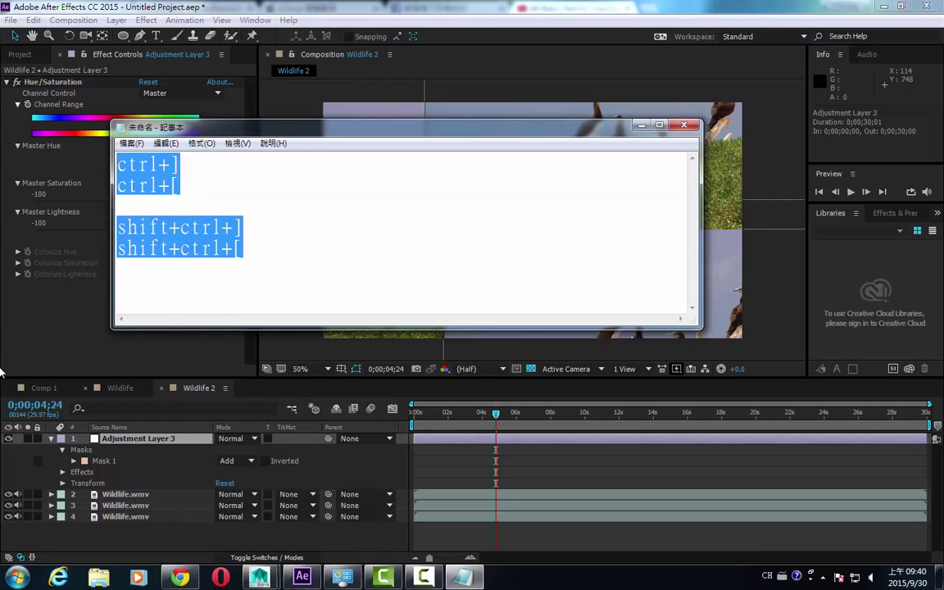
{"action": "left_click", "coordinate": [346, 8]}
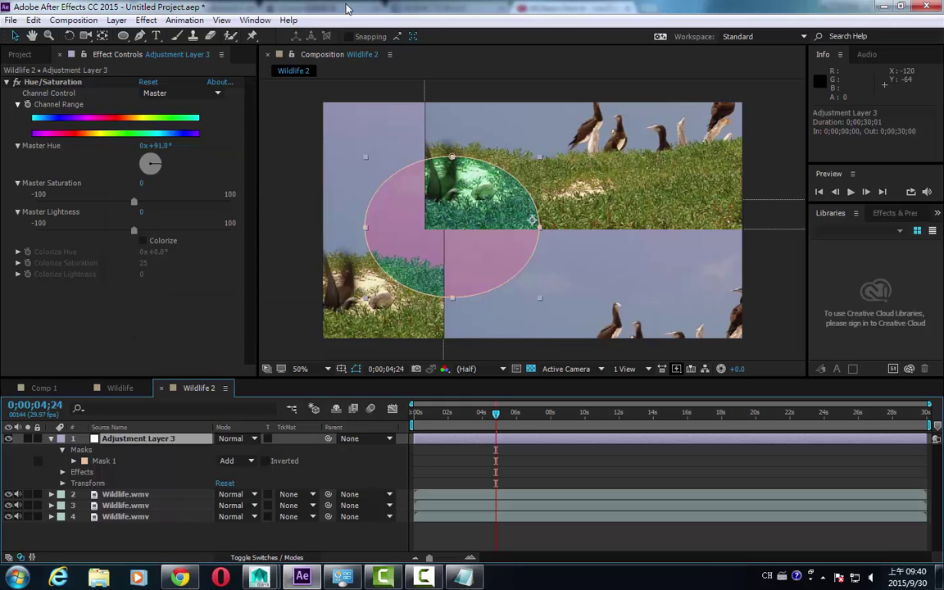
- Show the layer switches and turn all three Wildlife.wmv layers into 3D layers
{"action": "left_click", "coordinate": [256, 557]}
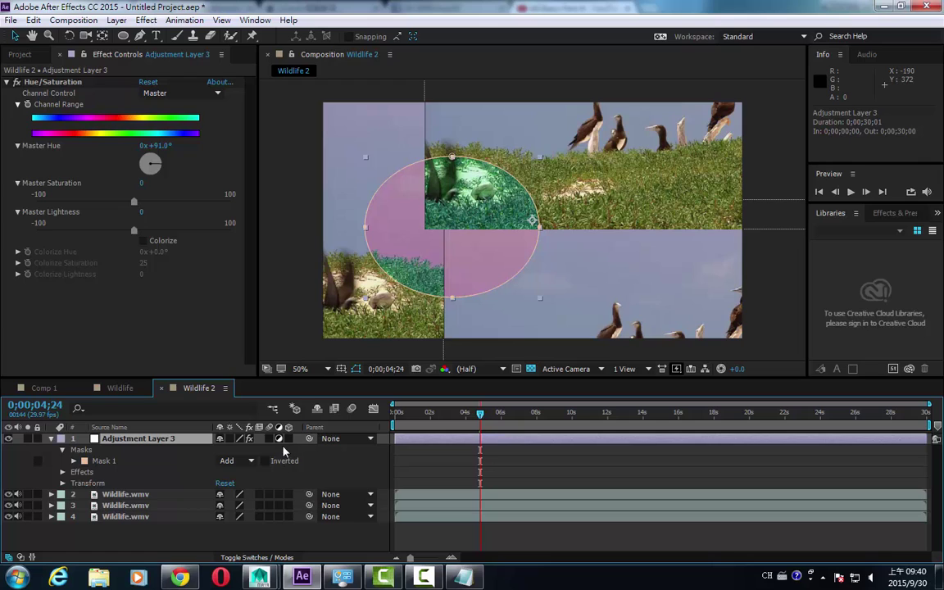
{"action": "left_click", "coordinate": [289, 495]}
{"action": "left_click", "coordinate": [288, 505]}
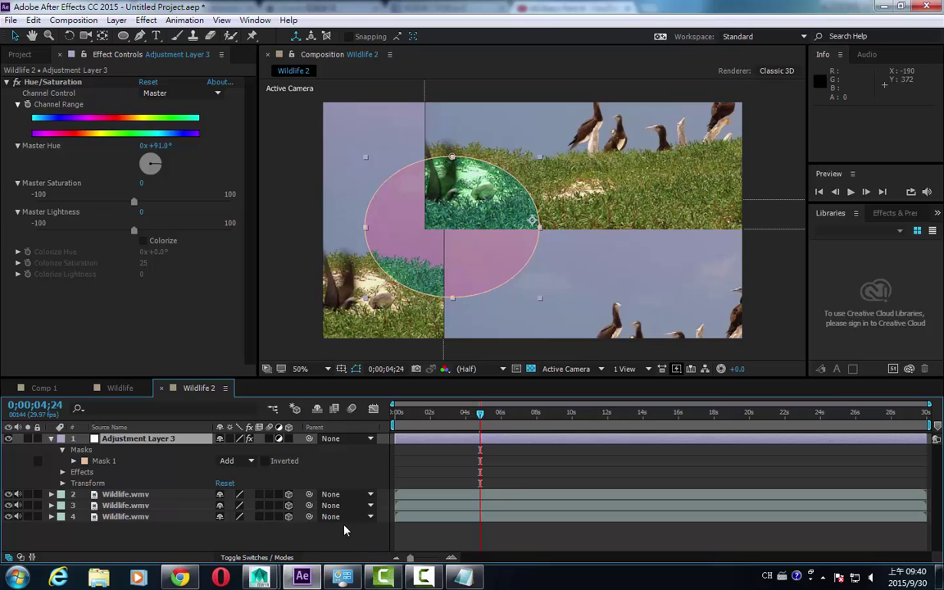
- View the composition from Custom View 1, 2 and 3, and finish on Custom View 1
{"action": "left_click", "coordinate": [569, 370]}
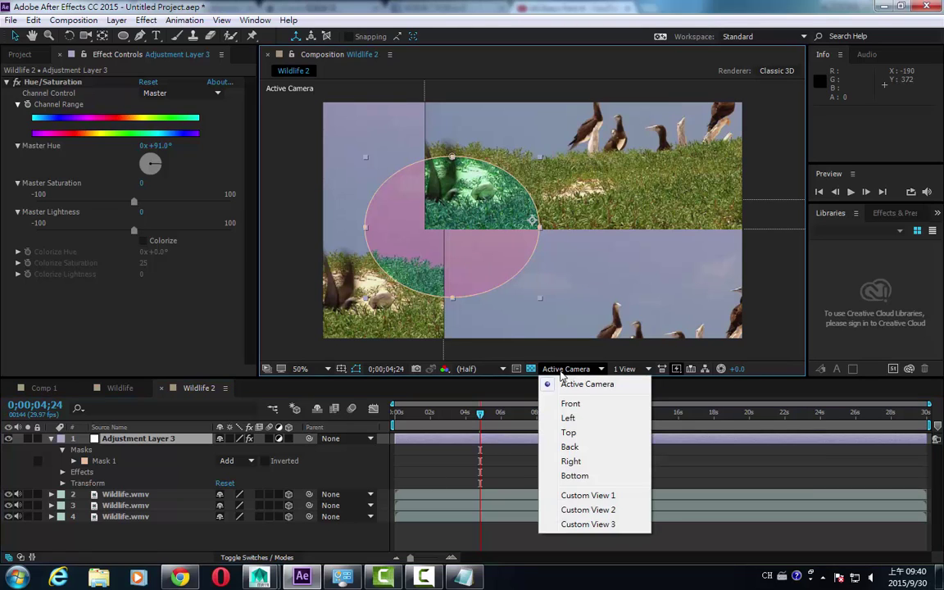
{"action": "left_click", "coordinate": [566, 496]}
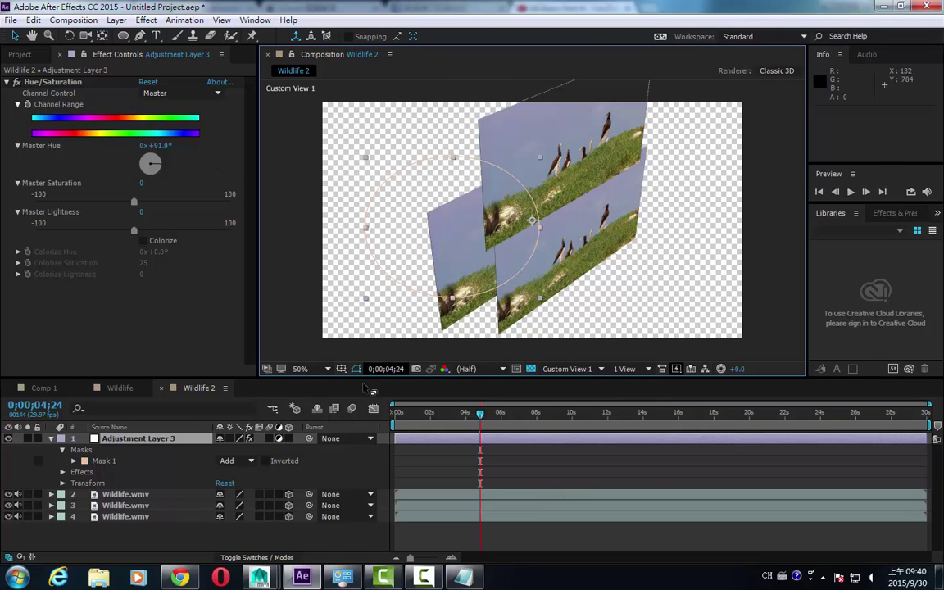
{"action": "left_click", "coordinate": [567, 368]}
{"action": "left_click", "coordinate": [582, 510]}
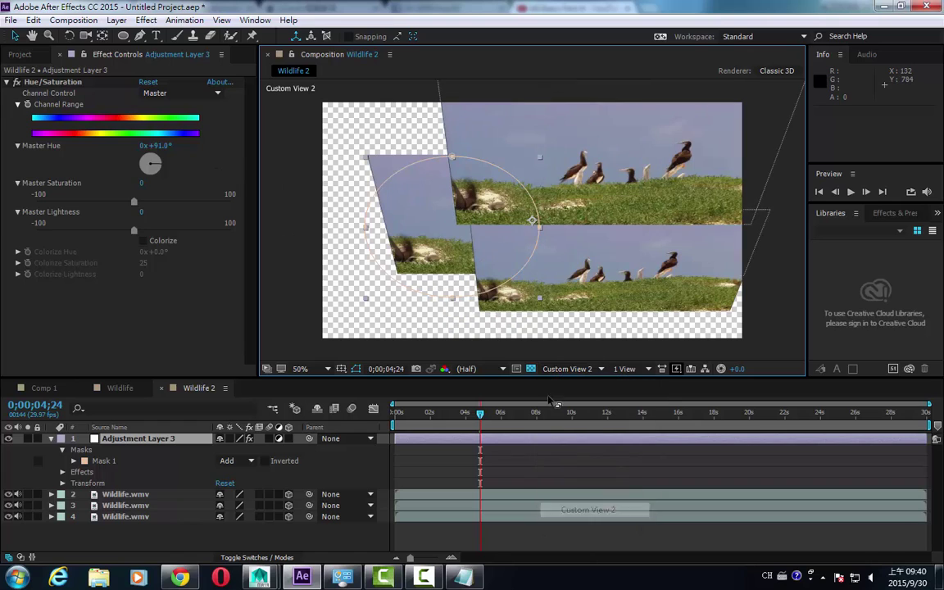
{"action": "left_click", "coordinate": [567, 369]}
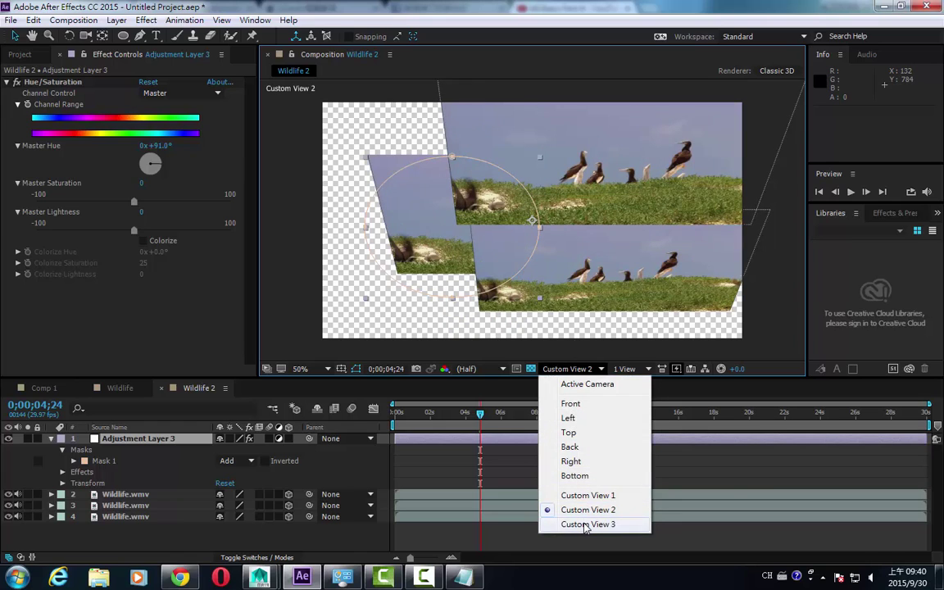
{"action": "left_click", "coordinate": [585, 525]}
{"action": "left_click", "coordinate": [567, 369]}
{"action": "left_click", "coordinate": [567, 497]}
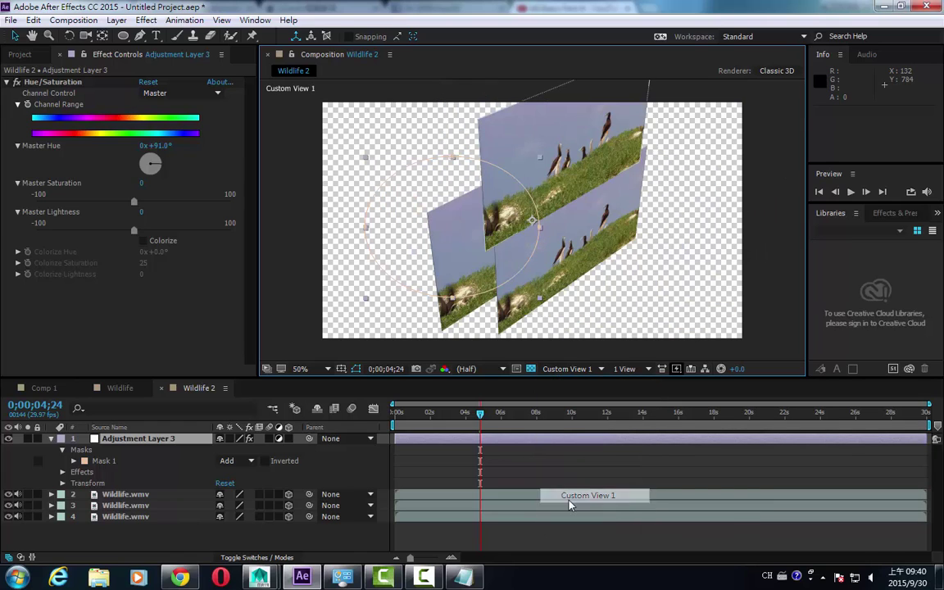
- Move the upper Wildlife.wmv layer (layer 2) along Z to about -464 and the rearmost one (layer 4) to about 651
{"action": "left_click", "coordinate": [88, 37]}
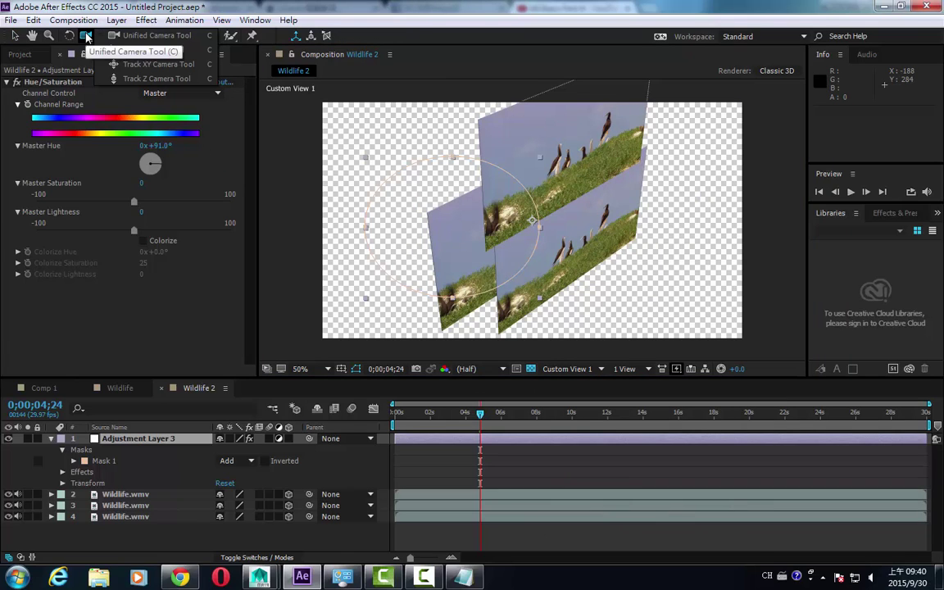
{"action": "left_click", "coordinate": [127, 38]}
{"action": "left_click_drag", "start_coordinate": [535, 249], "coordinate": [434, 295]}
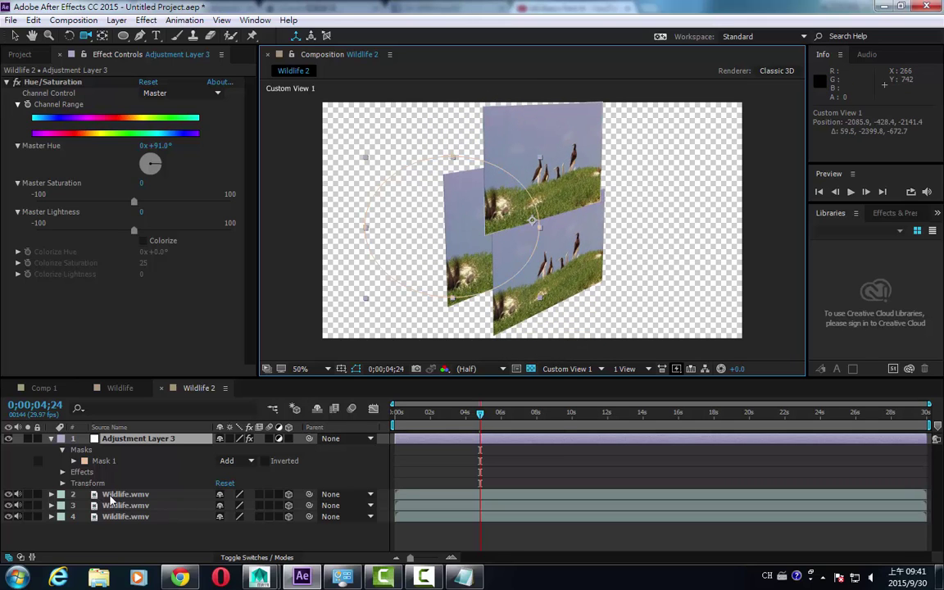
{"action": "left_click", "coordinate": [113, 496]}
{"action": "left_click", "coordinate": [15, 36]}
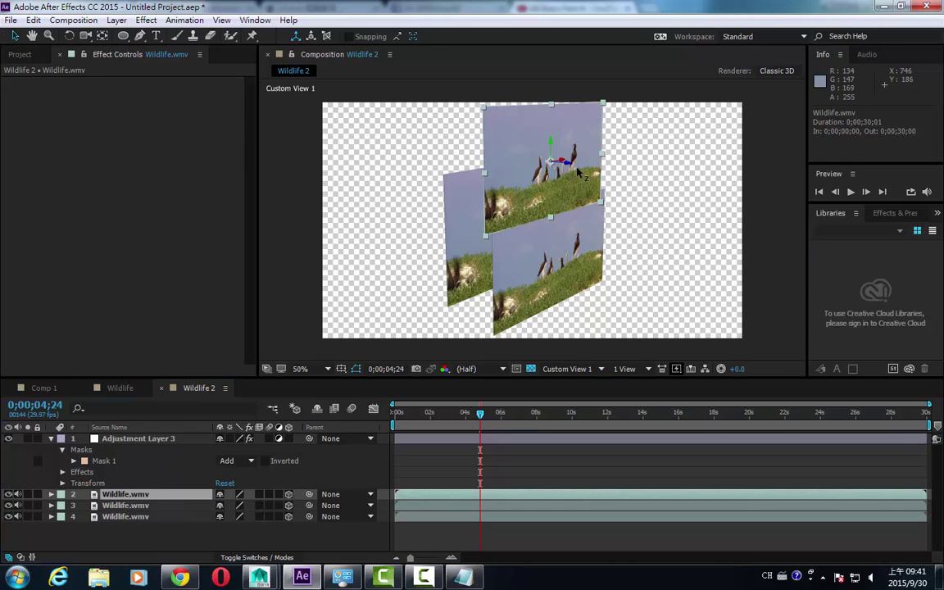
{"action": "left_click_drag", "start_coordinate": [578, 172], "coordinate": [617, 156]}
{"action": "left_click", "coordinate": [464, 211]}
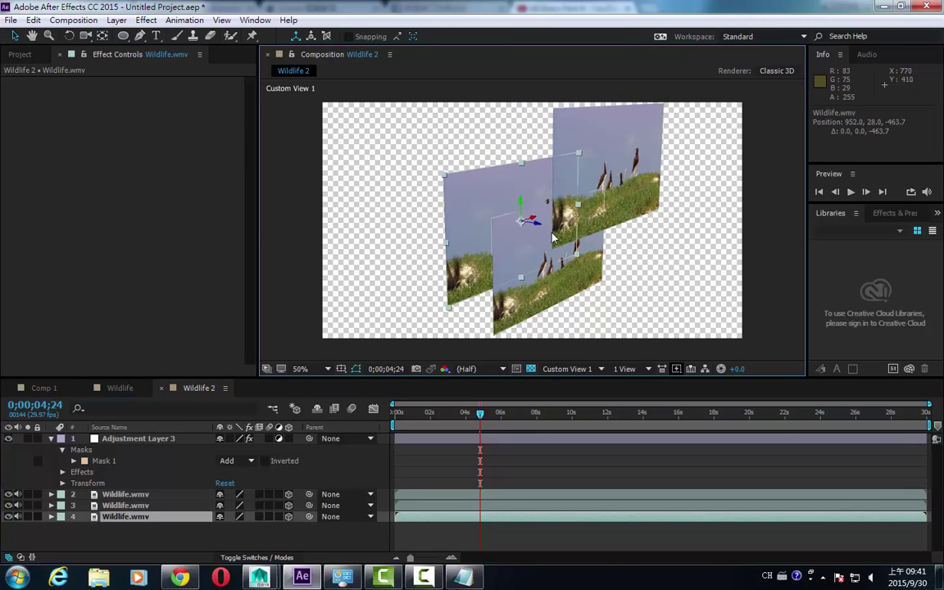
{"action": "left_click_drag", "start_coordinate": [483, 206], "coordinate": [287, 200]}
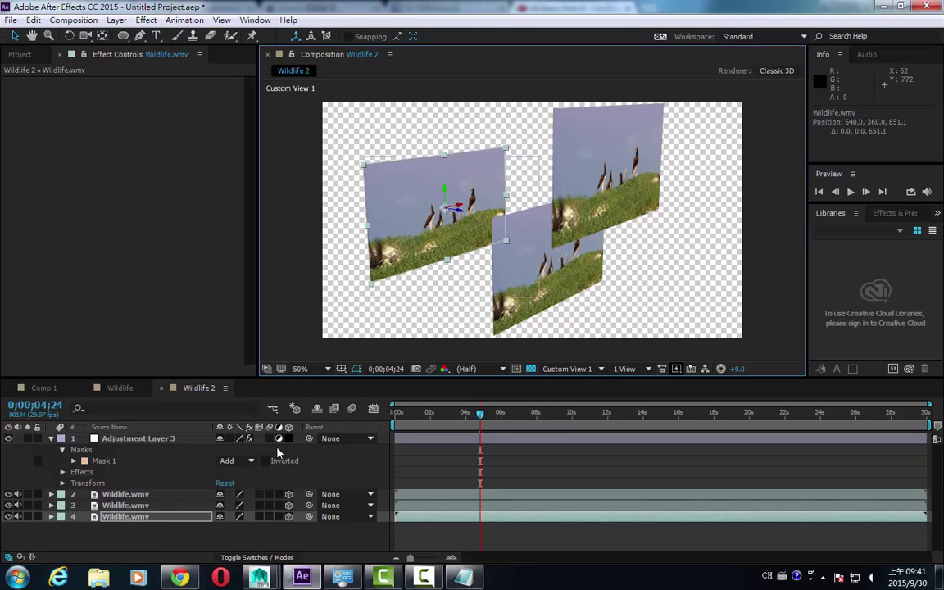
- Expand the transform properties of Wildlife.wmv layer 2 and set its Y Rotation to 32°
{"action": "left_click", "coordinate": [51, 494]}
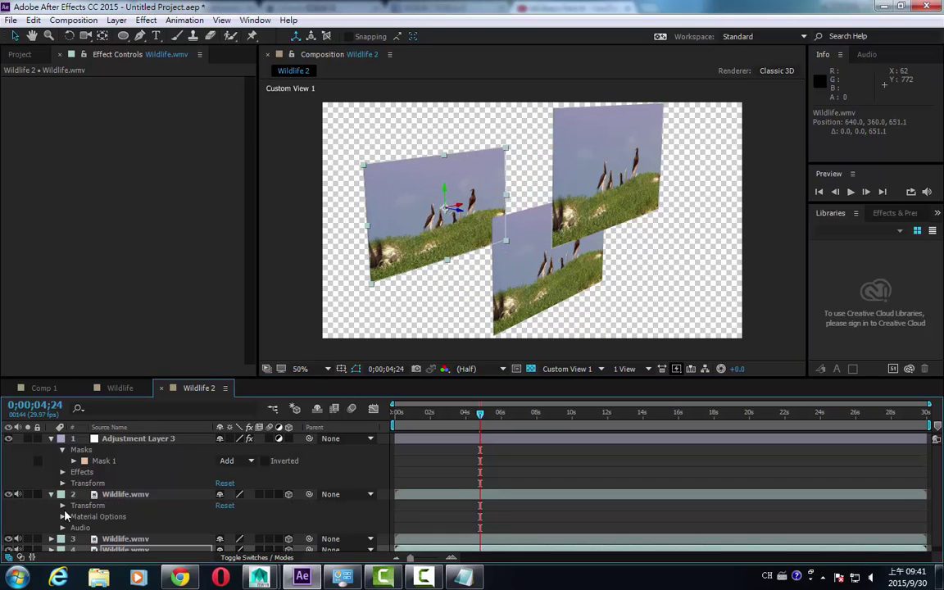
{"action": "left_click", "coordinate": [63, 507]}
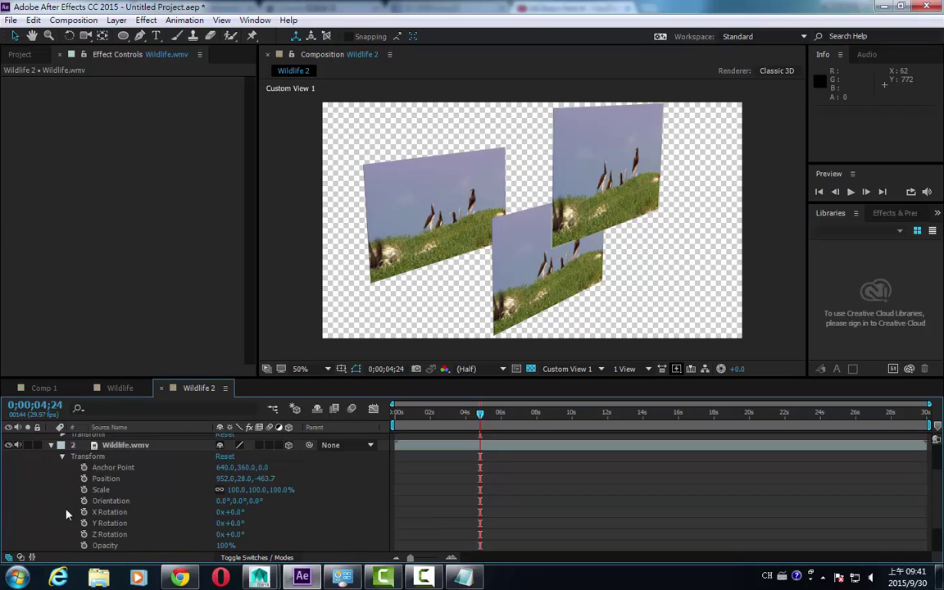
{"action": "scroll", "coordinate": [133, 516], "scroll_direction": "down", "scroll_amount": 2}
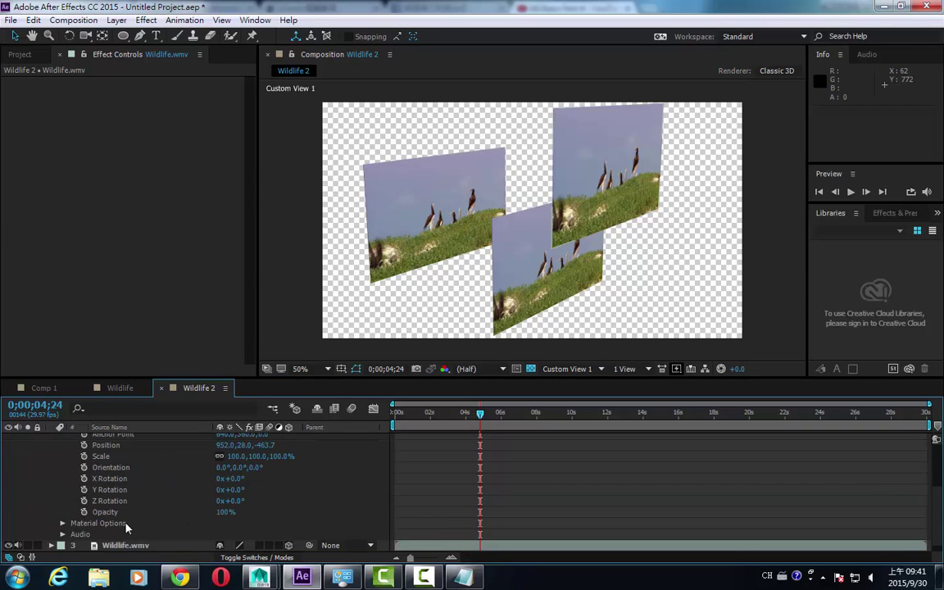
{"action": "scroll", "coordinate": [131, 512], "scroll_direction": "up", "scroll_amount": 2}
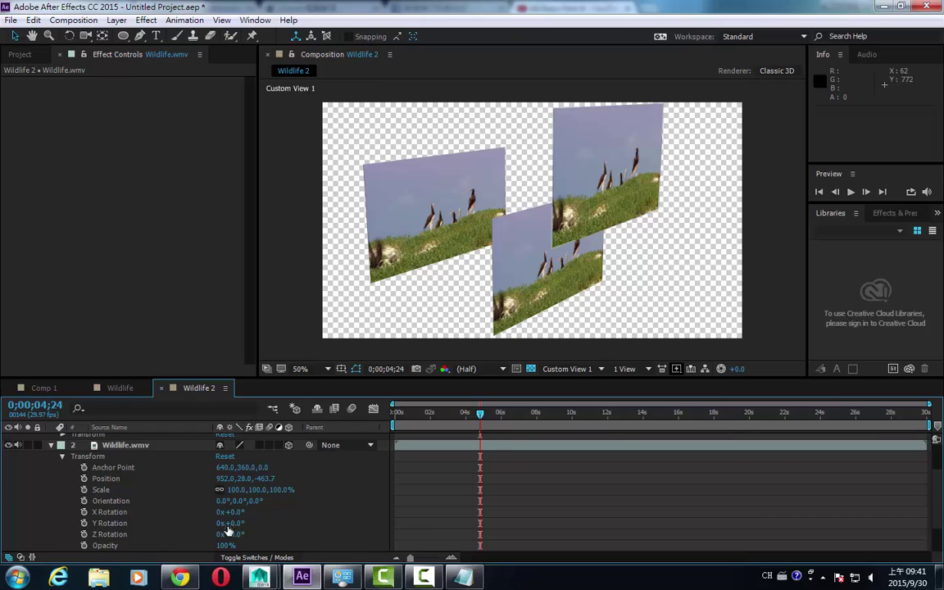
{"action": "left_click_drag", "start_coordinate": [233, 523], "coordinate": [270, 535]}
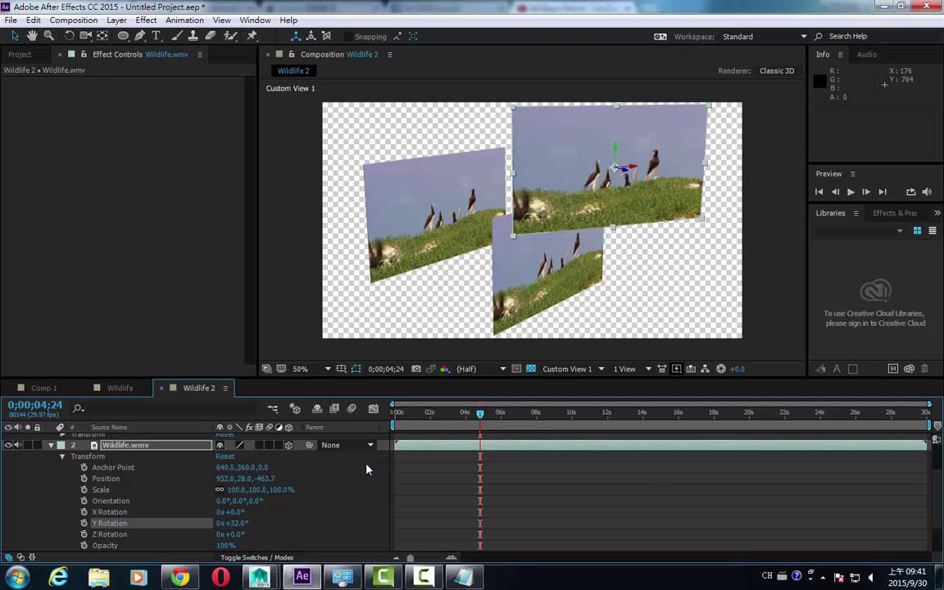
- Add a new Point light named Light 1 with the default white color and 100% intensity
{"action": "left_click", "coordinate": [116, 20]}
{"action": "mouse_move", "coordinate": [328, 37]}
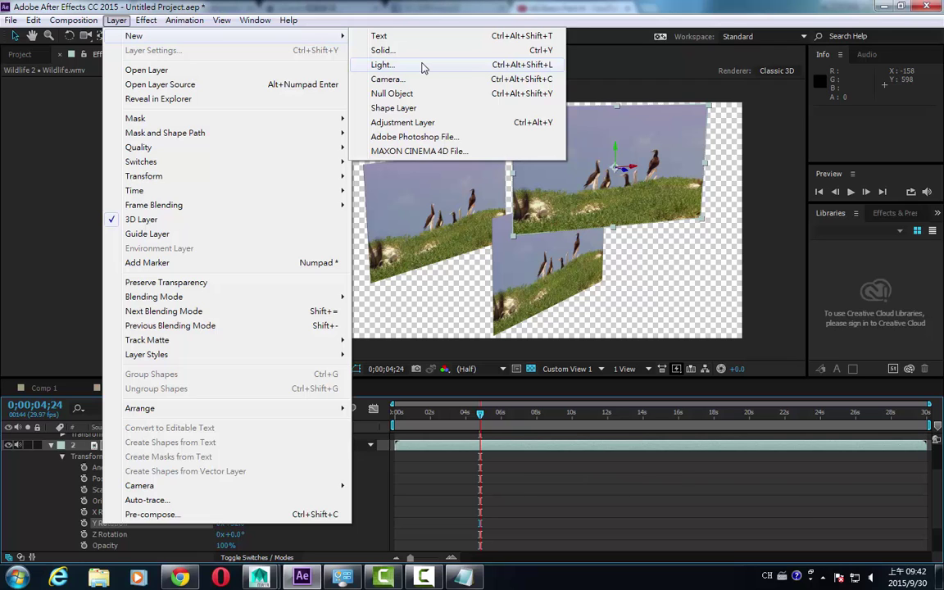
{"action": "left_click", "coordinate": [423, 67]}
{"action": "left_click", "coordinate": [501, 178]}
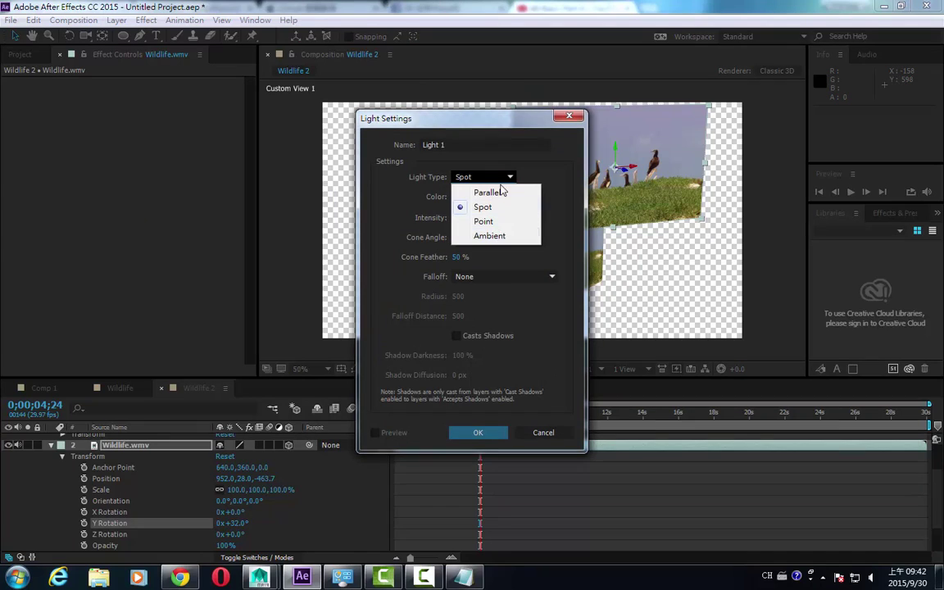
{"action": "left_click", "coordinate": [496, 222]}
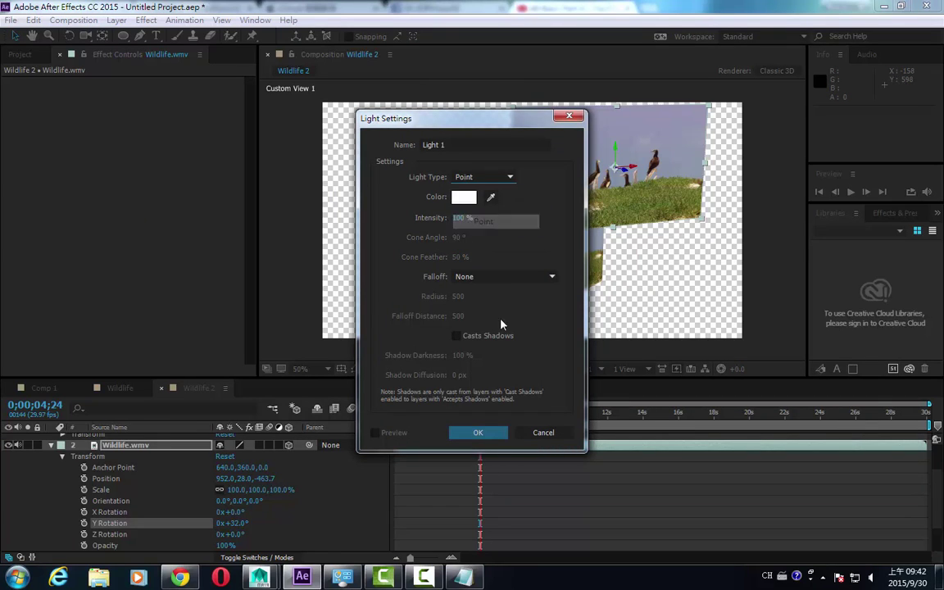
{"action": "left_click", "coordinate": [478, 433]}
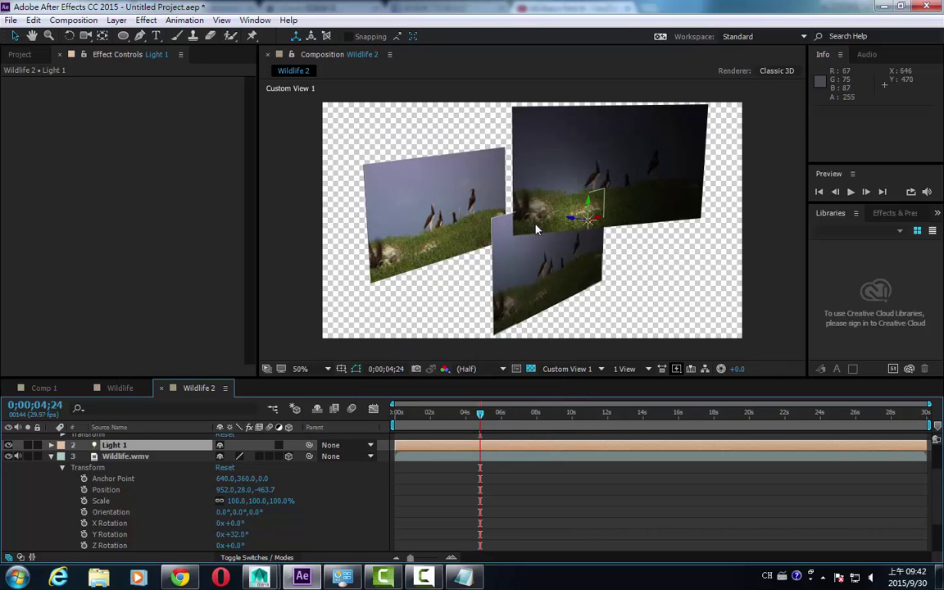
- Turn off the transparency grid and move Light 1 along its Z axis to about -689
{"action": "left_click", "coordinate": [530, 369]}
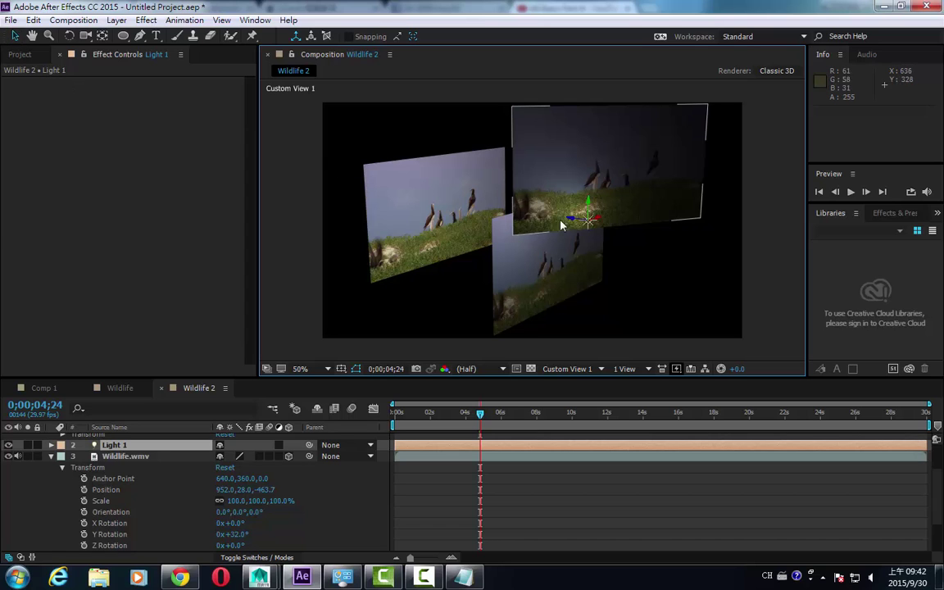
{"action": "left_click_drag", "start_coordinate": [574, 219], "coordinate": [648, 295]}
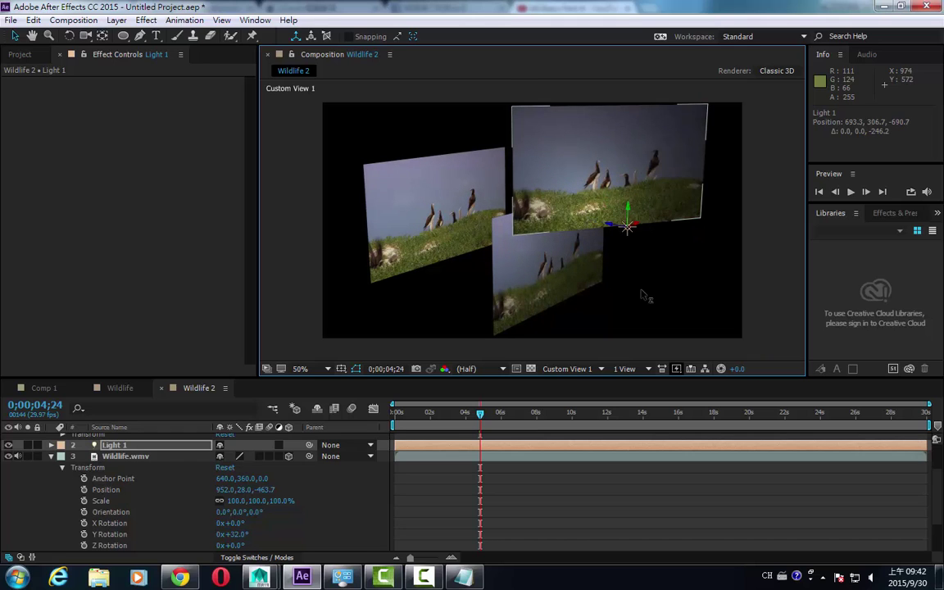
- Orbit the custom view around the lit Wildlife layers to a lower viewing angle
{"action": "left_click", "coordinate": [85, 36]}
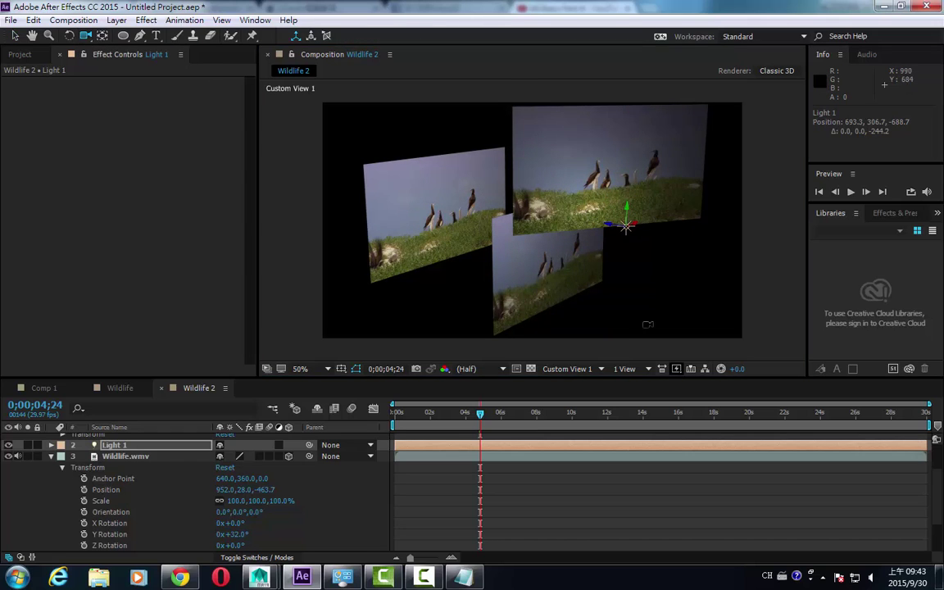
{"action": "mouse_move", "coordinate": [613, 268]}
{"action": "left_mouse_down"}
{"action": "mouse_move", "coordinate": [602, 236]}
{"action": "mouse_move", "coordinate": [529, 206]}
{"action": "mouse_move", "coordinate": [416, 253]}
{"action": "mouse_move", "coordinate": [519, 276]}
{"action": "mouse_move", "coordinate": [646, 270]}
{"action": "mouse_move", "coordinate": [610, 269]}
{"action": "left_mouse_up"}
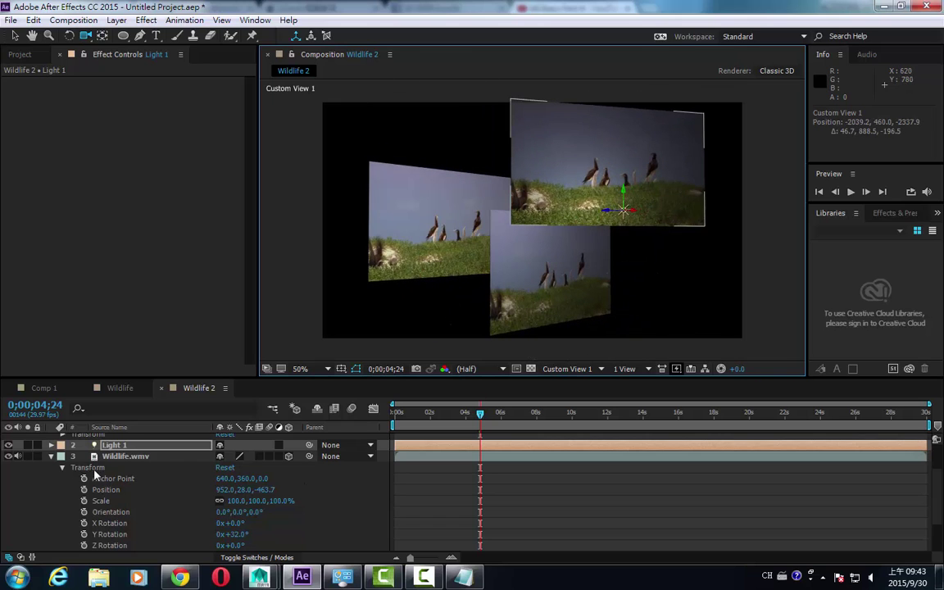
{"action": "double_click", "coordinate": [112, 446]}
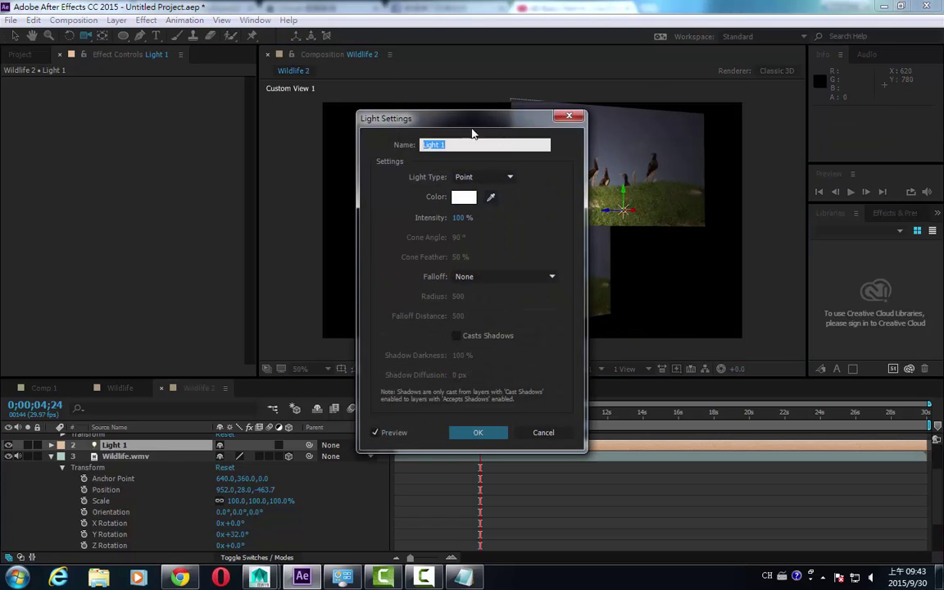
{"action": "left_click_drag", "start_coordinate": [325, 97], "coordinate": [112, 49]}
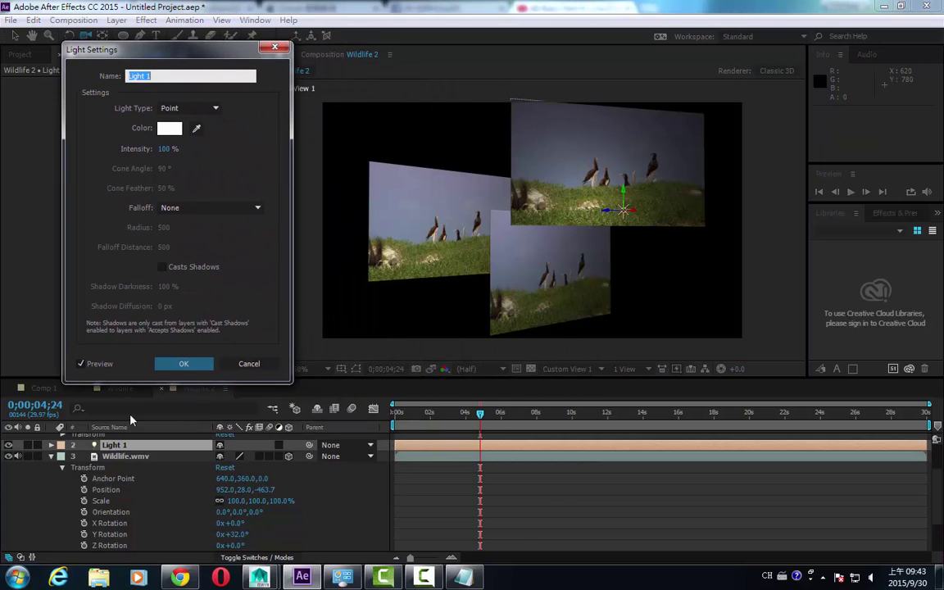
{"action": "left_click", "coordinate": [248, 363]}
- Expand Light 1's properties and its Light Options group in the timeline
{"action": "left_click", "coordinate": [50, 445]}
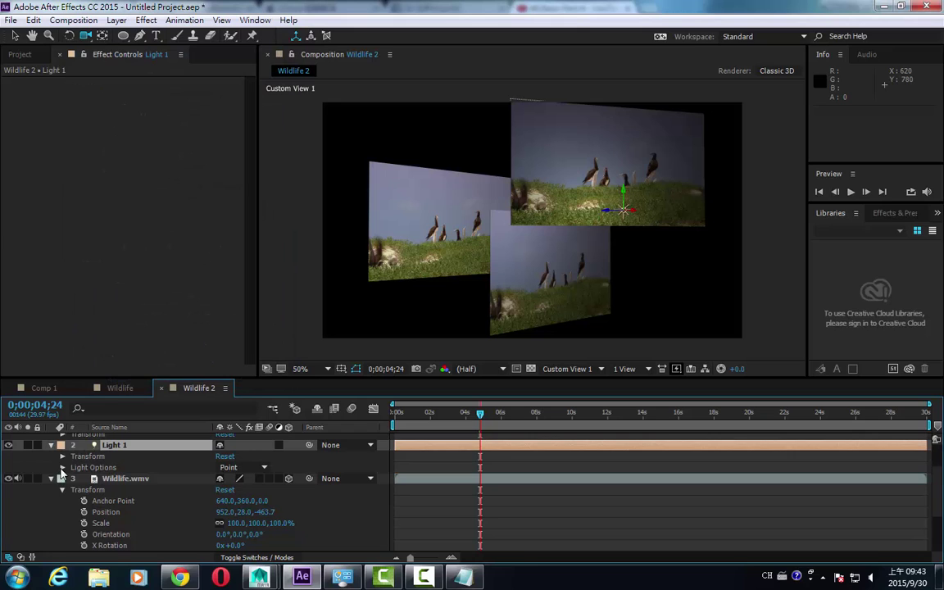
{"action": "left_click", "coordinate": [63, 467]}
{"action": "scroll", "coordinate": [120, 463], "scroll_direction": "up", "scroll_amount": 2}
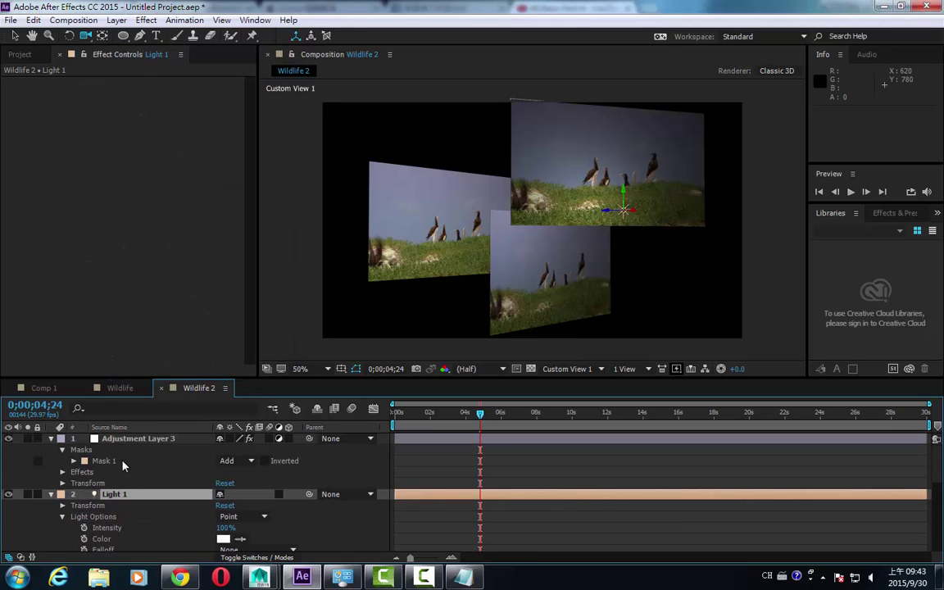
- In Light 1's settings, set the light color to pale yellow FFFBD0 and the intensity to 182%
{"action": "double_click", "coordinate": [122, 494]}
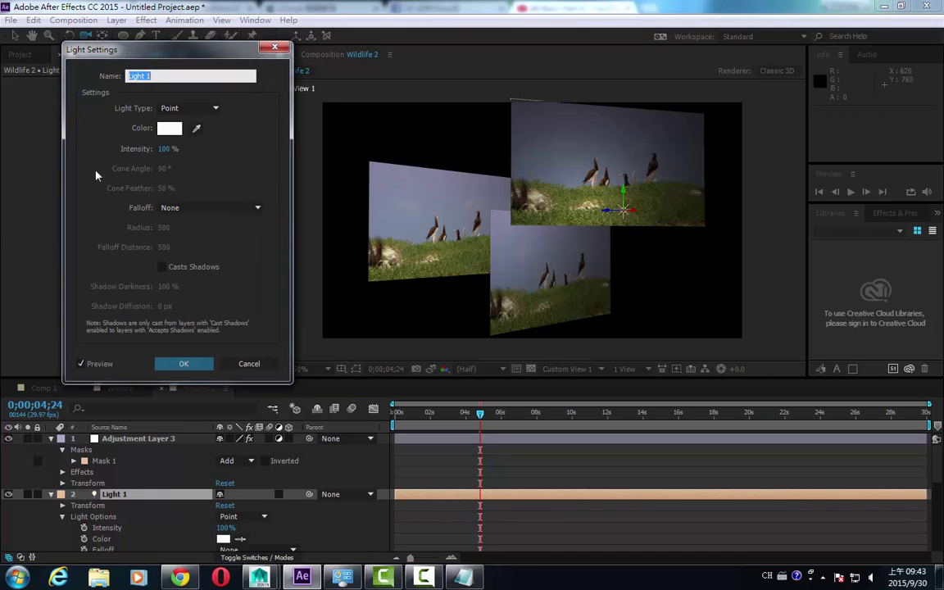
{"action": "left_click", "coordinate": [173, 129]}
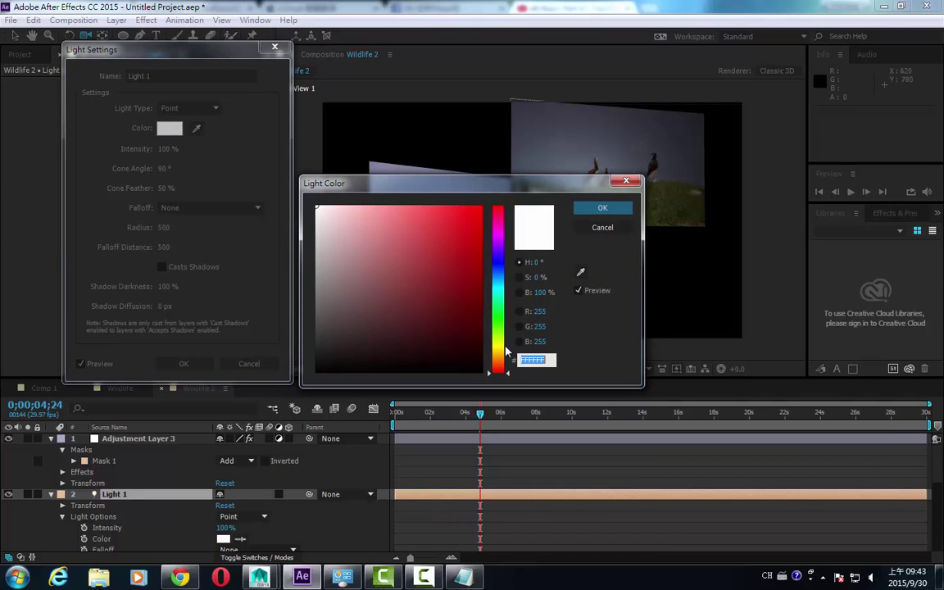
{"action": "left_click", "coordinate": [506, 350]}
{"action": "left_click", "coordinate": [373, 213]}
{"action": "left_click", "coordinate": [346, 205]}
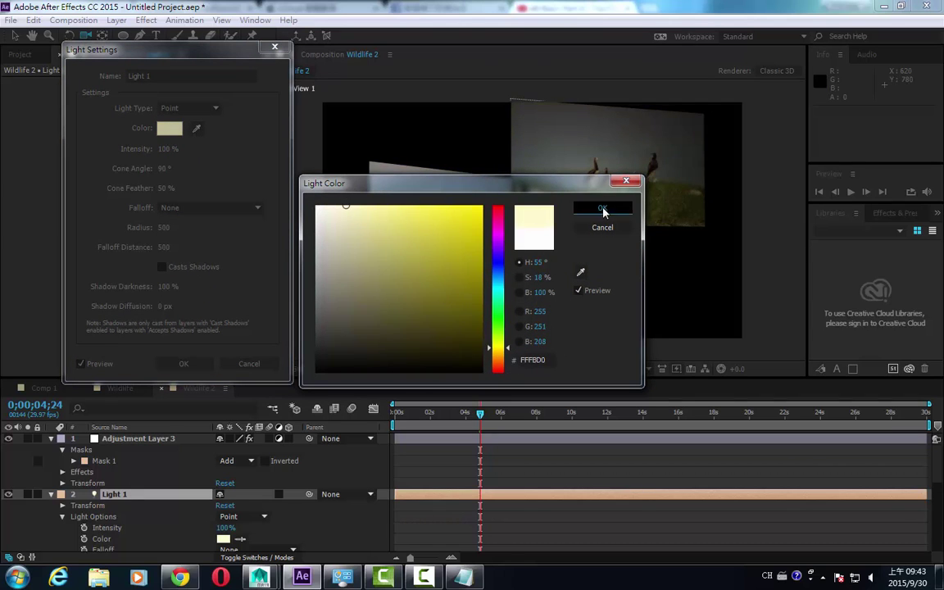
{"action": "left_click", "coordinate": [603, 210]}
{"action": "left_click_drag", "start_coordinate": [168, 148], "coordinate": [232, 164]}
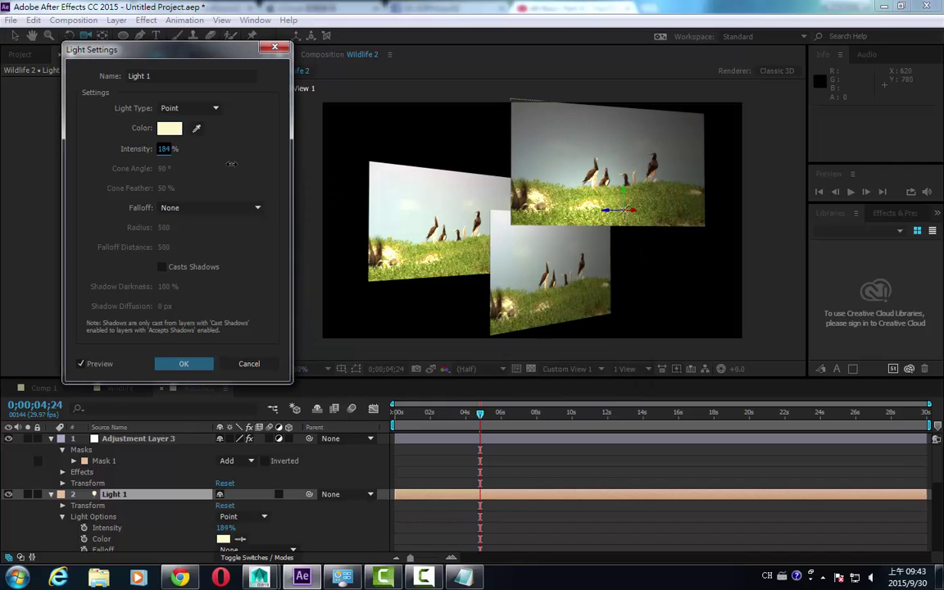
- Set Light 1's falloff to Smooth and its intensity to 178%
{"action": "left_click", "coordinate": [203, 212]}
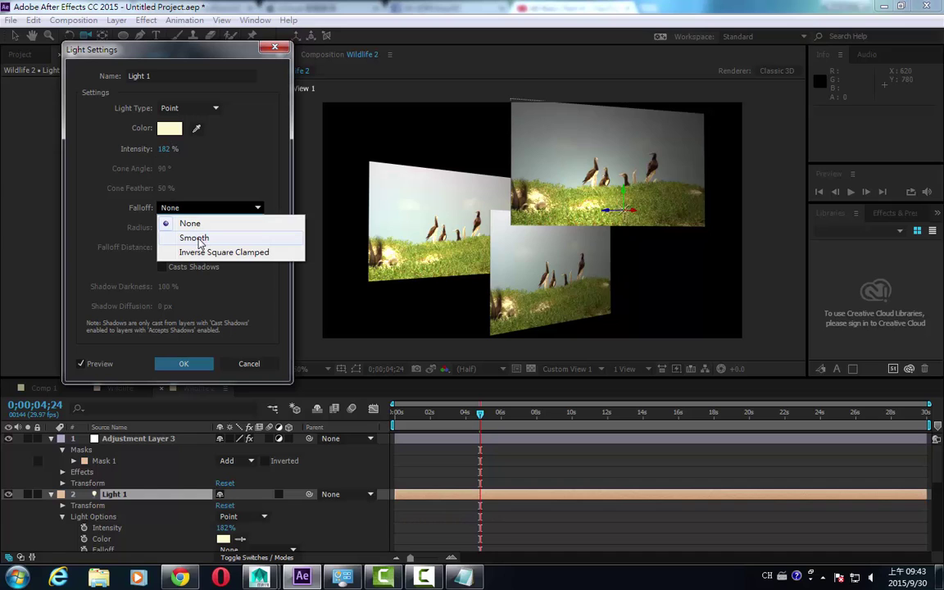
{"action": "left_click", "coordinate": [199, 242]}
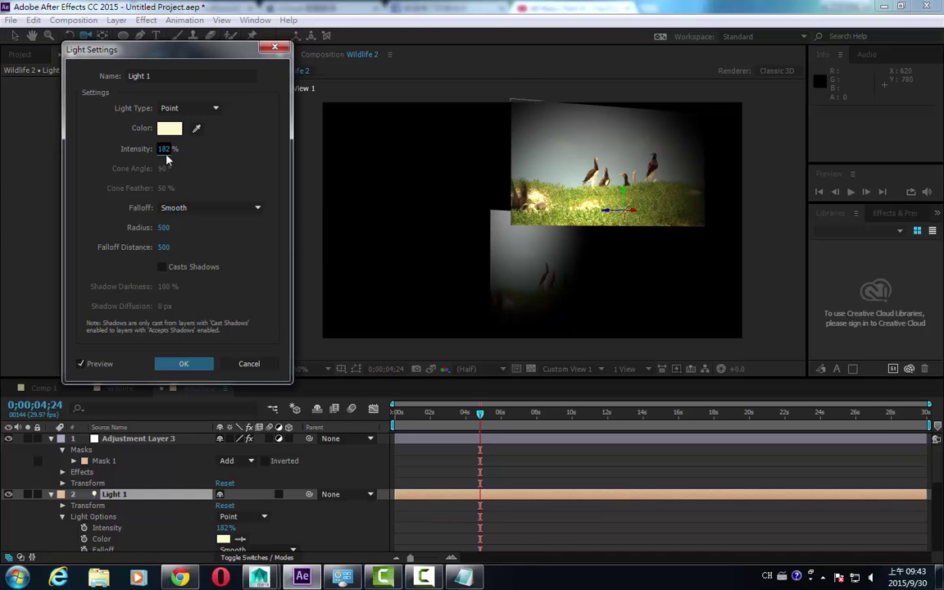
{"action": "mouse_move", "coordinate": [167, 159]}
{"action": "left_mouse_down"}
{"action": "mouse_move", "coordinate": [447, 154]}
{"action": "mouse_move", "coordinate": [737, 169]}
{"action": "mouse_move", "coordinate": [194, 171]}
{"action": "mouse_move", "coordinate": [157, 148]}
{"action": "left_mouse_up"}
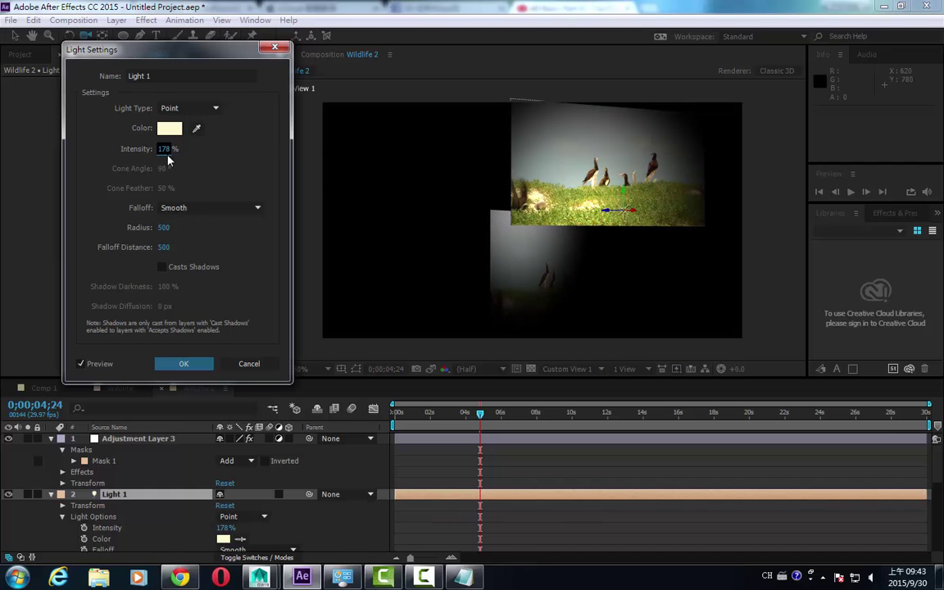
- Try the Inverse Square Clamped falloff with a radius of 609 on Light 1, and switch the falloff back to Smooth
{"action": "left_click", "coordinate": [193, 210]}
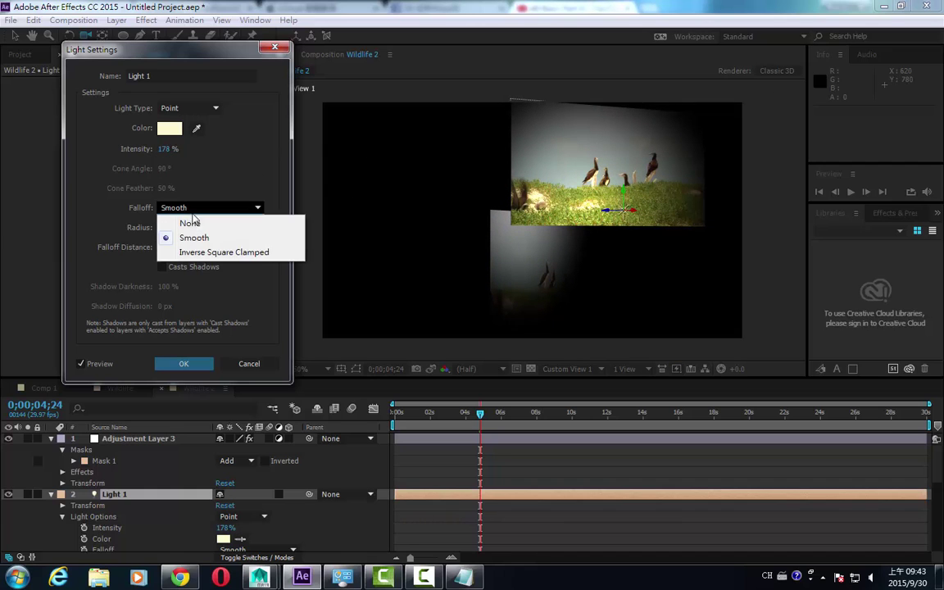
{"action": "left_click", "coordinate": [218, 254]}
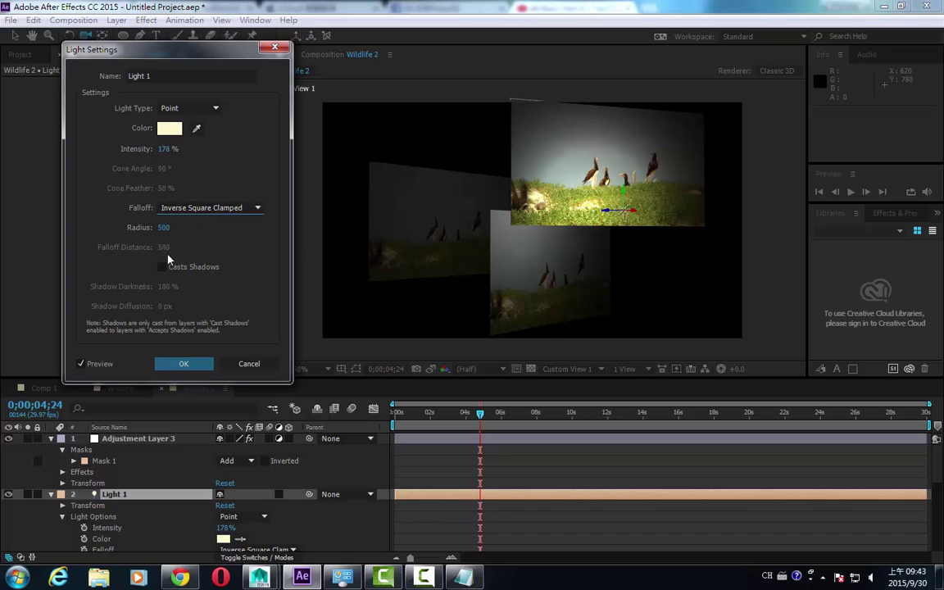
{"action": "left_click_drag", "start_coordinate": [163, 234], "coordinate": [264, 230]}
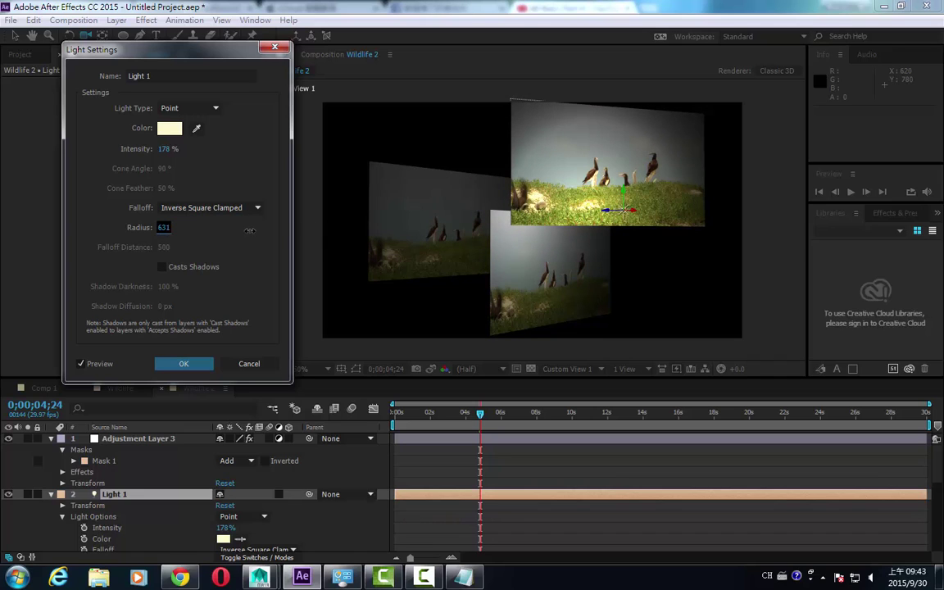
{"action": "left_click", "coordinate": [257, 208]}
{"action": "left_click", "coordinate": [195, 238]}
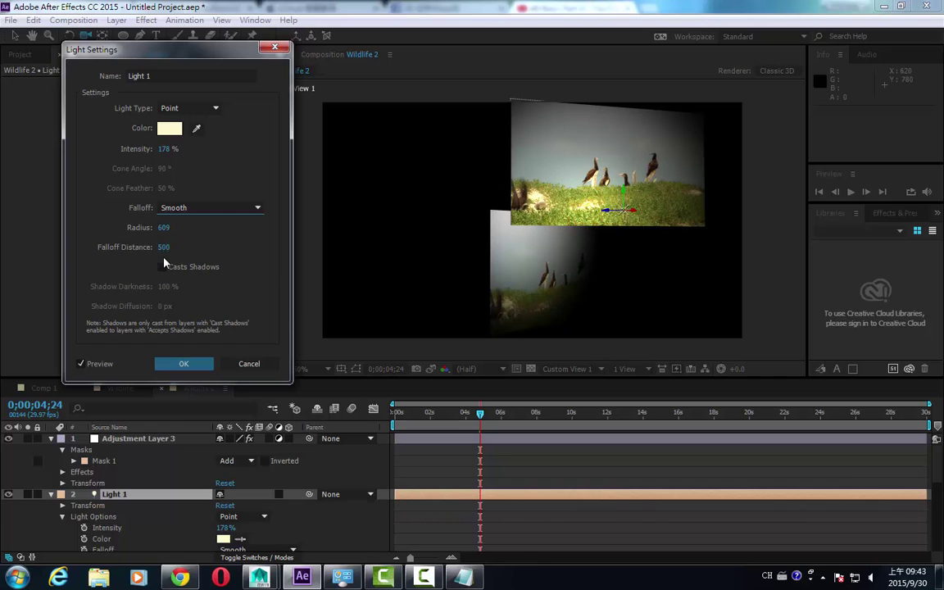
{"action": "left_click", "coordinate": [200, 210]}
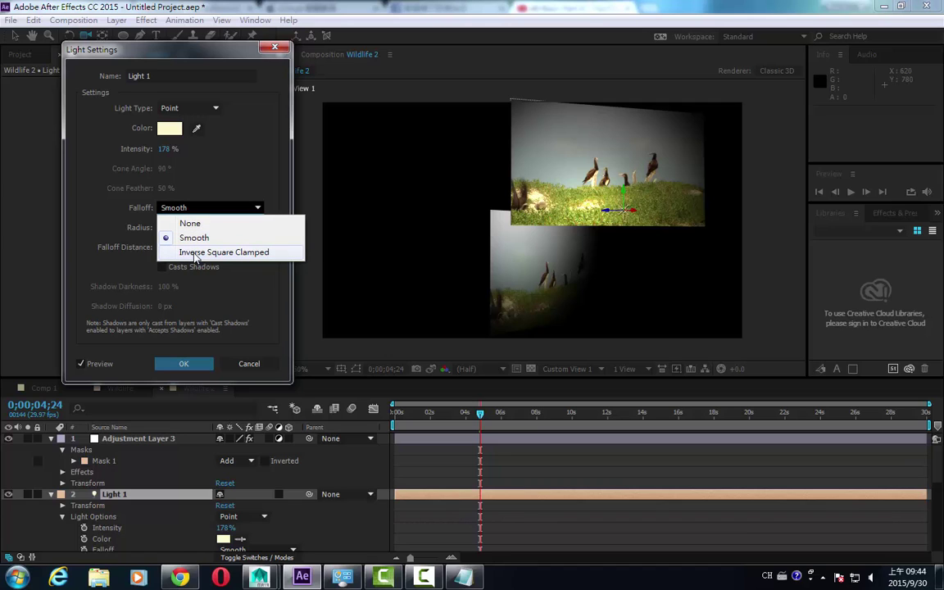
- Switch to Paint and sketch a small light source with an arc around it and a connecting radius line labelled R
{"action": "left_click", "coordinate": [17, 577]}
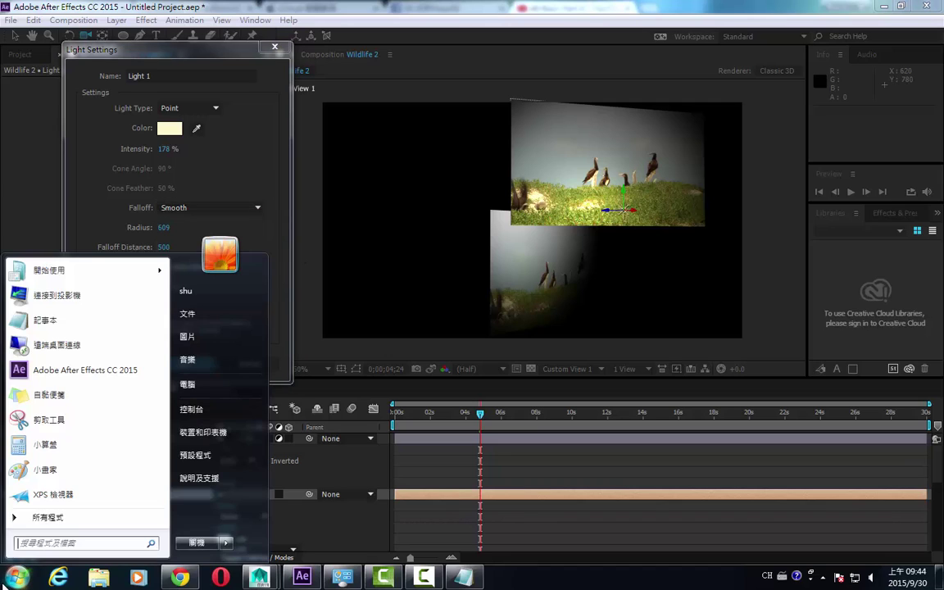
{"action": "left_click", "coordinate": [59, 475]}
{"action": "mouse_move", "coordinate": [258, 70]}
{"action": "left_mouse_down"}
{"action": "mouse_move", "coordinate": [570, 177]}
{"action": "mouse_move", "coordinate": [611, 173]}
{"action": "left_mouse_up"}
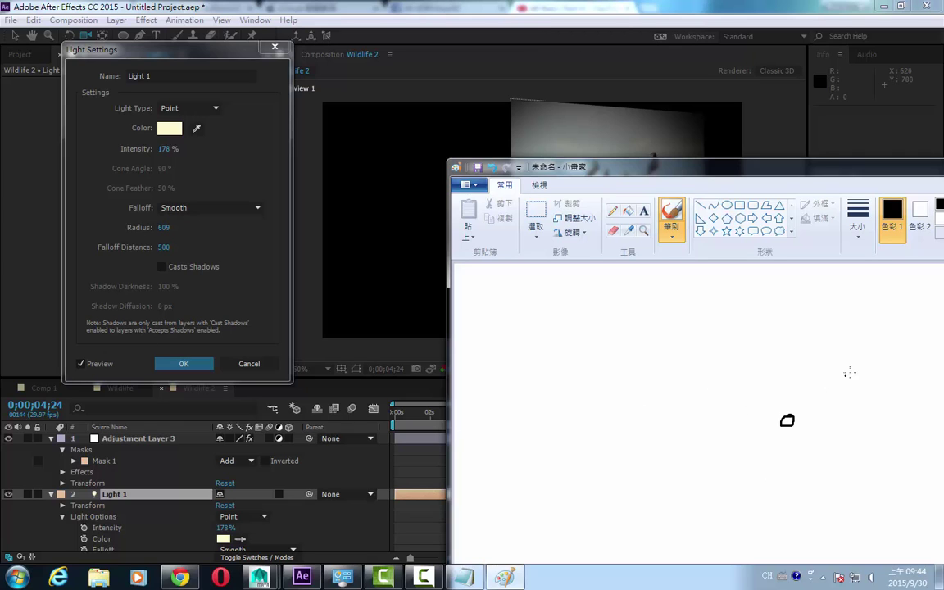
{"action": "mouse_move", "coordinate": [782, 311]}
{"action": "left_mouse_down"}
{"action": "mouse_move", "coordinate": [687, 364]}
{"action": "mouse_move", "coordinate": [673, 434]}
{"action": "mouse_move", "coordinate": [694, 480]}
{"action": "mouse_move", "coordinate": [770, 521]}
{"action": "left_mouse_up"}
{"action": "left_click_drag", "start_coordinate": [735, 417], "coordinate": [774, 414]}
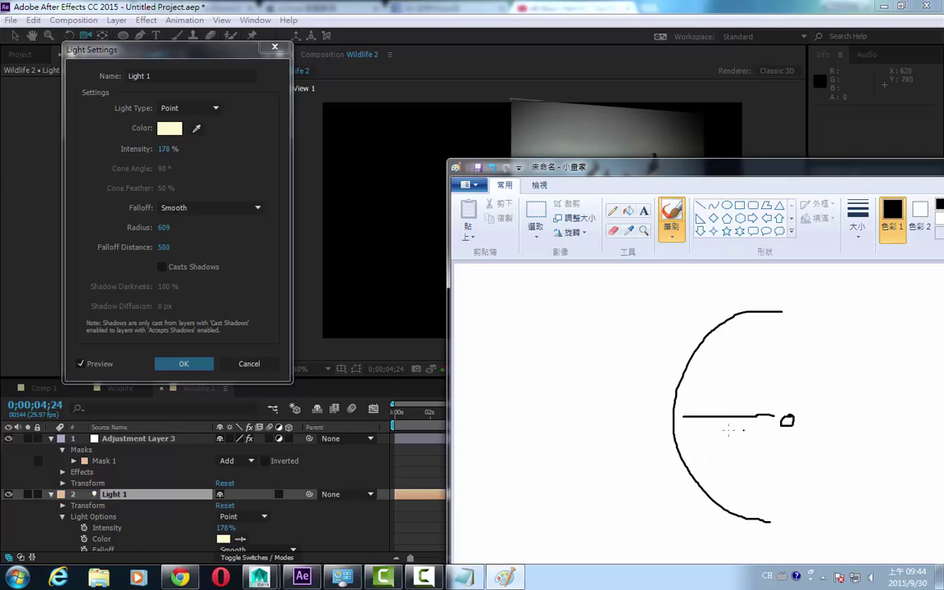
{"action": "mouse_move", "coordinate": [703, 448]}
{"action": "left_mouse_down"}
{"action": "mouse_move", "coordinate": [713, 428]}
{"action": "mouse_move", "coordinate": [722, 440]}
{"action": "left_mouse_up"}
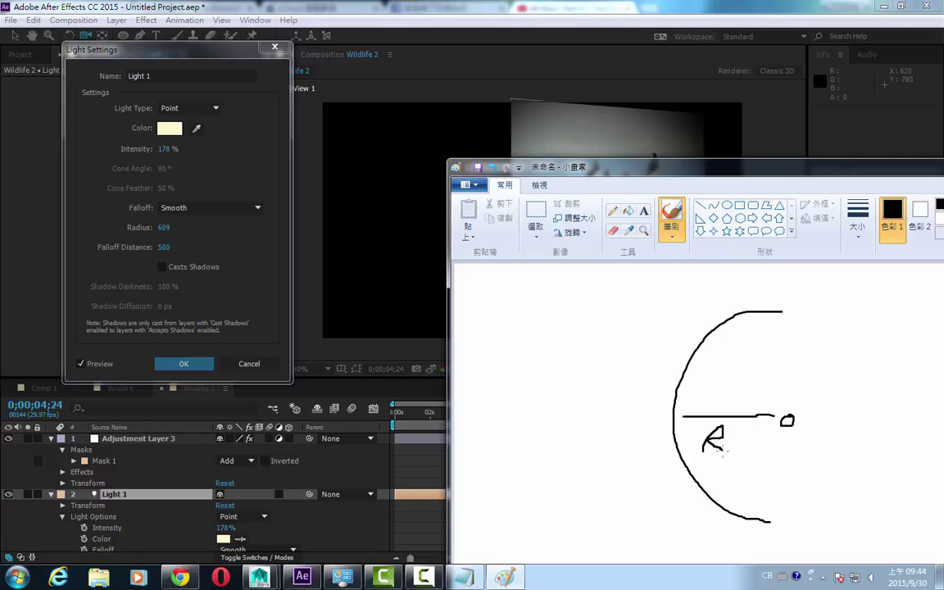
- Extend the Paint sketch with a larger outer arc and a line between the two arcs labelled F for the falloff distance
{"action": "left_click", "coordinate": [494, 373]}
{"action": "mouse_move", "coordinate": [546, 296]}
{"action": "left_mouse_down"}
{"action": "mouse_move", "coordinate": [531, 321]}
{"action": "mouse_move", "coordinate": [522, 427]}
{"action": "mouse_move", "coordinate": [546, 496]}
{"action": "mouse_move", "coordinate": [577, 519]}
{"action": "left_mouse_up"}
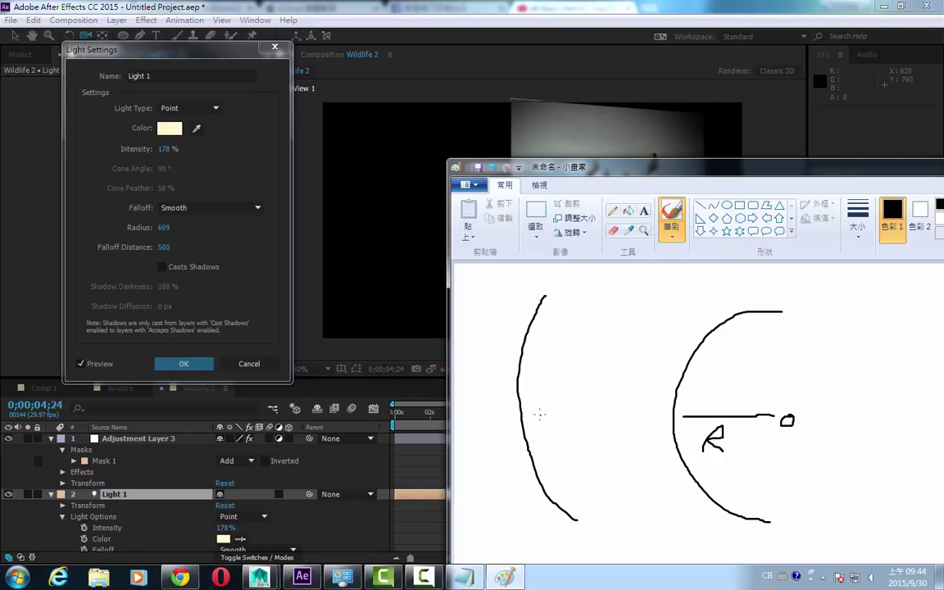
{"action": "left_click_drag", "start_coordinate": [535, 413], "coordinate": [665, 418]}
{"action": "mouse_move", "coordinate": [562, 443]}
{"action": "left_mouse_down"}
{"action": "mouse_move", "coordinate": [586, 444]}
{"action": "mouse_move", "coordinate": [571, 473]}
{"action": "mouse_move", "coordinate": [587, 461]}
{"action": "left_mouse_up"}
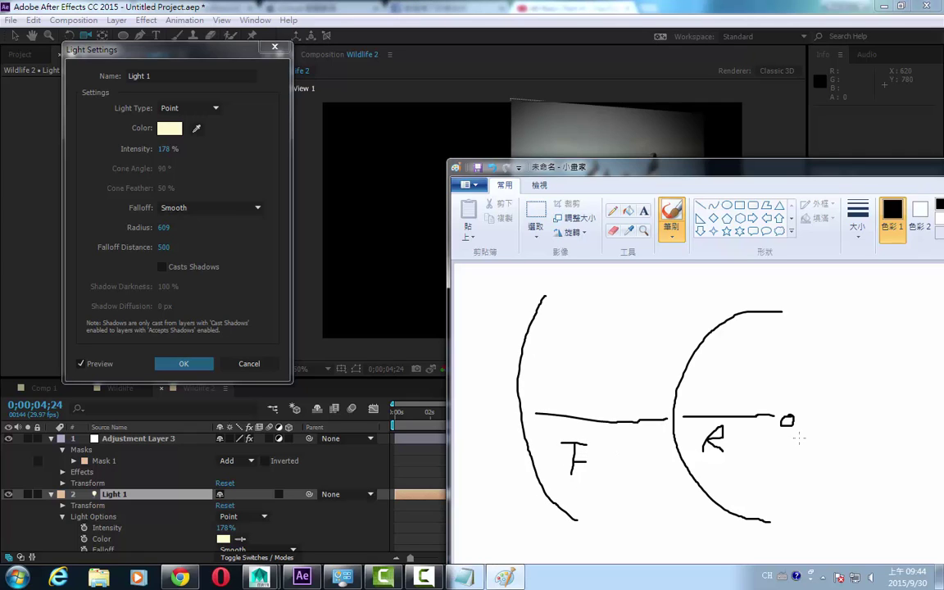
{"action": "left_click_drag", "start_coordinate": [783, 421], "coordinate": [791, 421]}
- Return to After Effects and set Light 1's falloff distance to 1344
{"action": "left_click", "coordinate": [168, 246]}
{"action": "left_click_drag", "start_coordinate": [167, 247], "coordinate": [847, 214]}
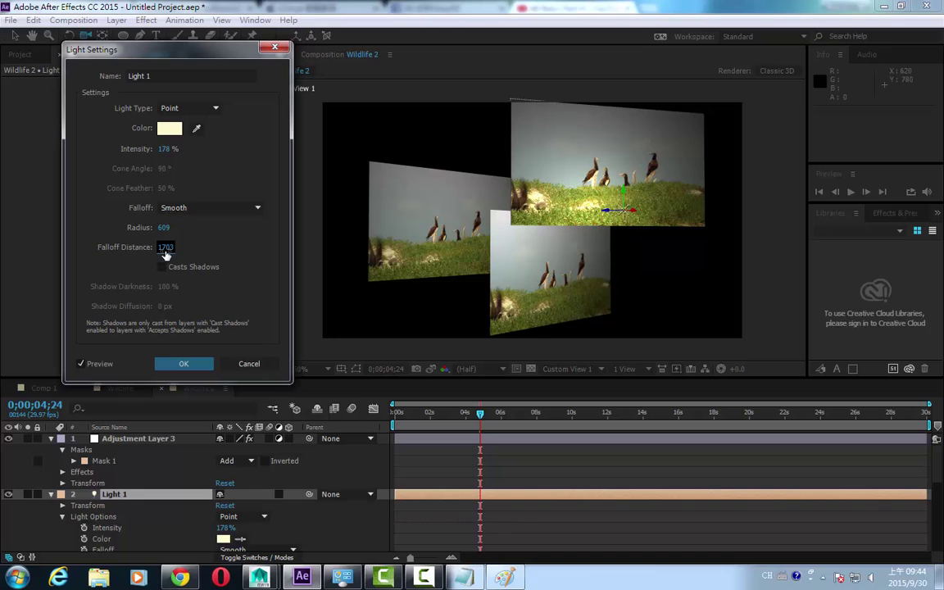
{"action": "left_click", "coordinate": [165, 247]}
{"action": "left_click_drag", "start_coordinate": [166, 248], "coordinate": [33, 233]}
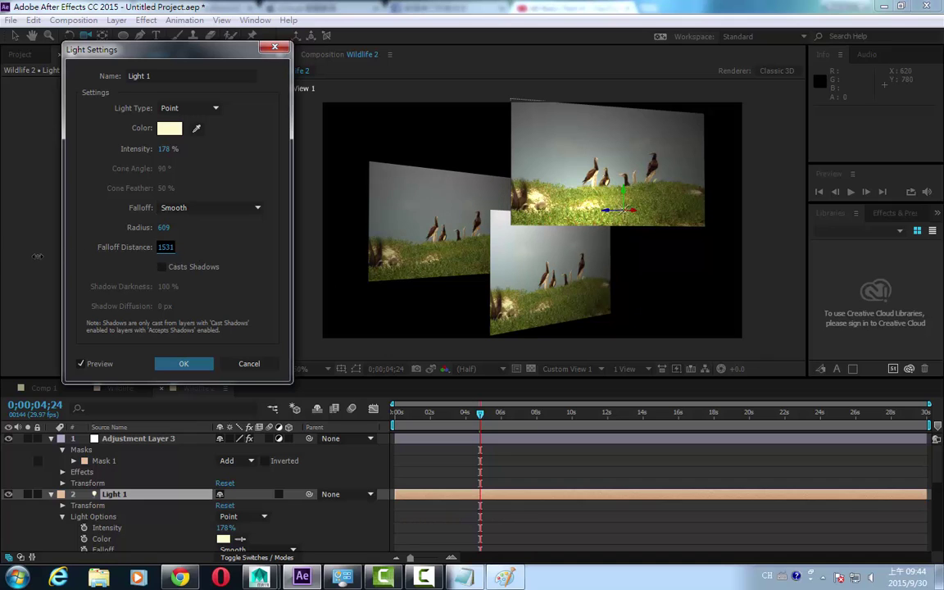
{"action": "left_click_drag", "start_coordinate": [137, 247], "coordinate": [168, 248]}
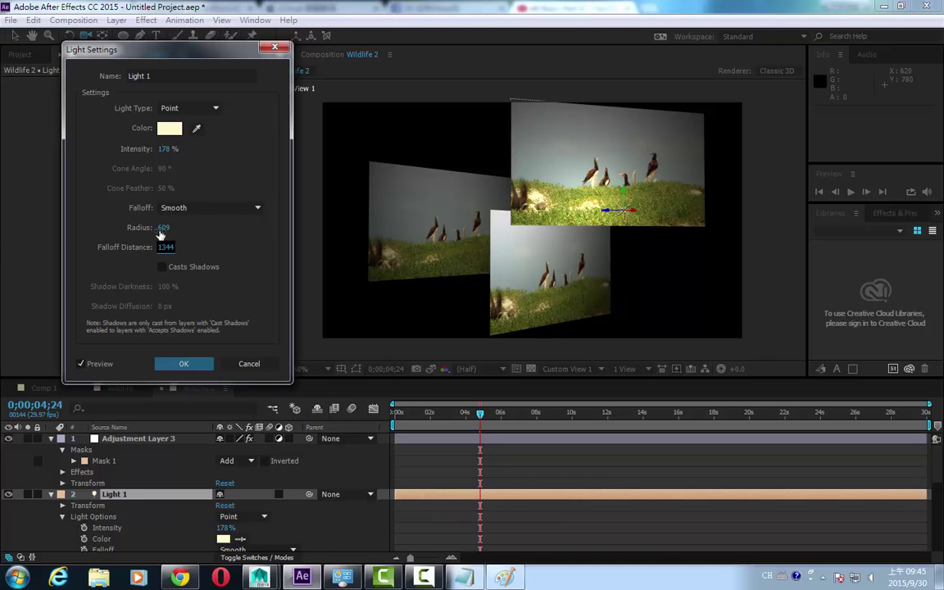
- Set Light 1's radius to 514, turn on Casts Shadows and apply the light settings
{"action": "left_click_drag", "start_coordinate": [164, 228], "coordinate": [97, 220]}
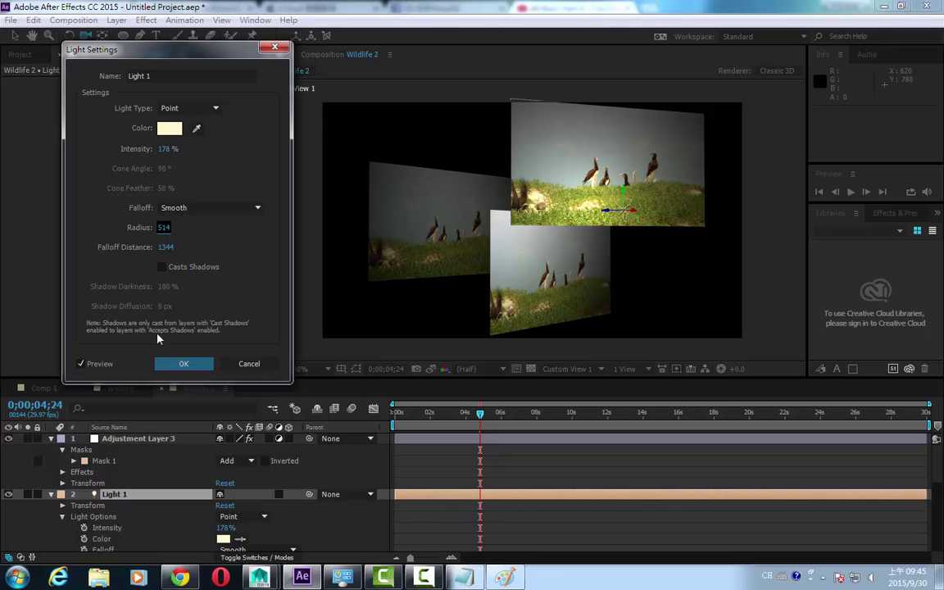
{"action": "left_click", "coordinate": [163, 271]}
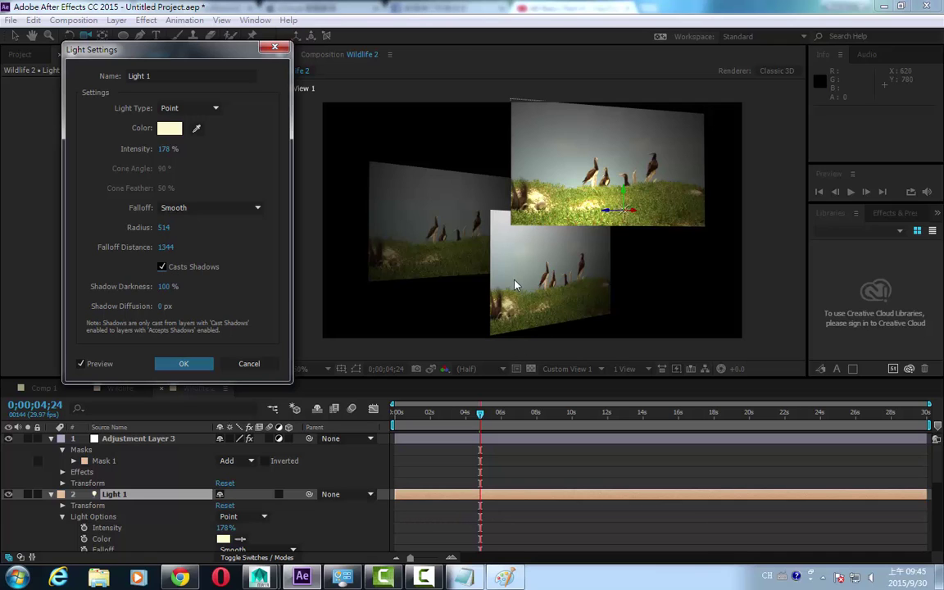
{"action": "left_click", "coordinate": [184, 366]}
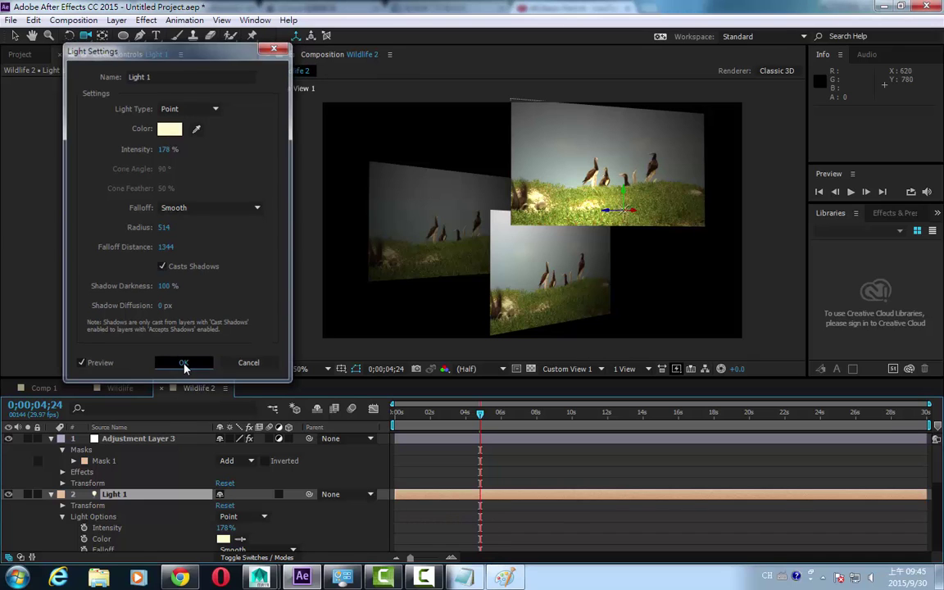
- Maximize the timeline, collapse the properties of all layers and clear the selection
{"action": "key", "text": "grave"}
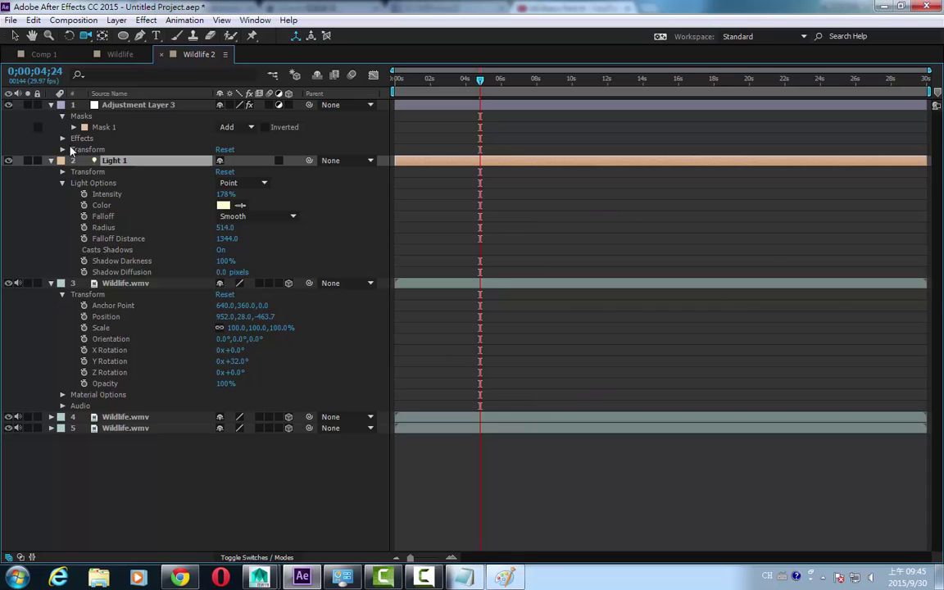
{"action": "key", "text": "ctrl+a"}
{"action": "key", "text": "ctrl+grave"}
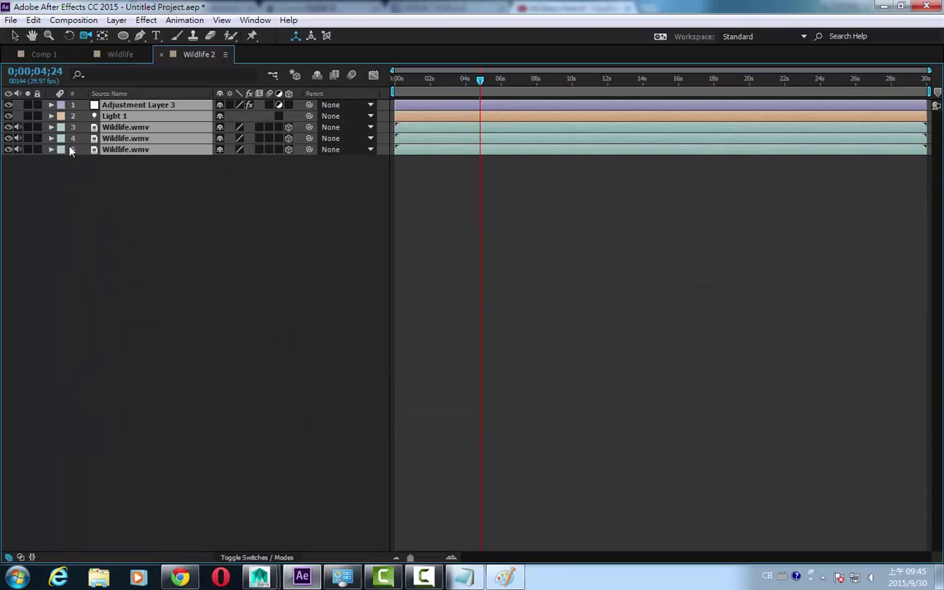
{"action": "left_click", "coordinate": [130, 244]}
- Select the three Wildlife.wmv layers, expand them and open the Material Options of layers 4 and 5
{"action": "left_click_drag", "start_coordinate": [124, 156], "coordinate": [107, 123]}
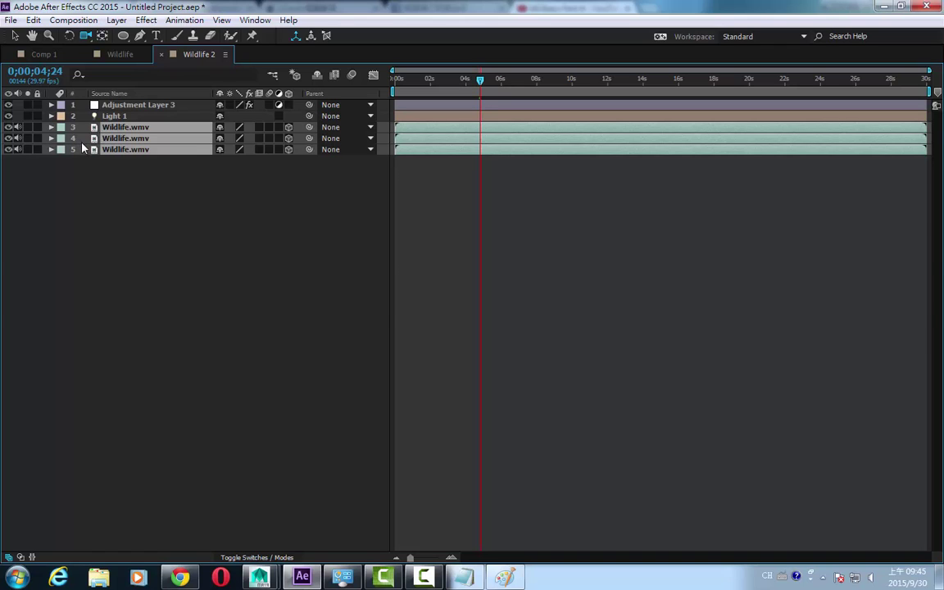
{"action": "key", "text": "ctrl+grave"}
{"action": "left_click", "coordinate": [64, 283]}
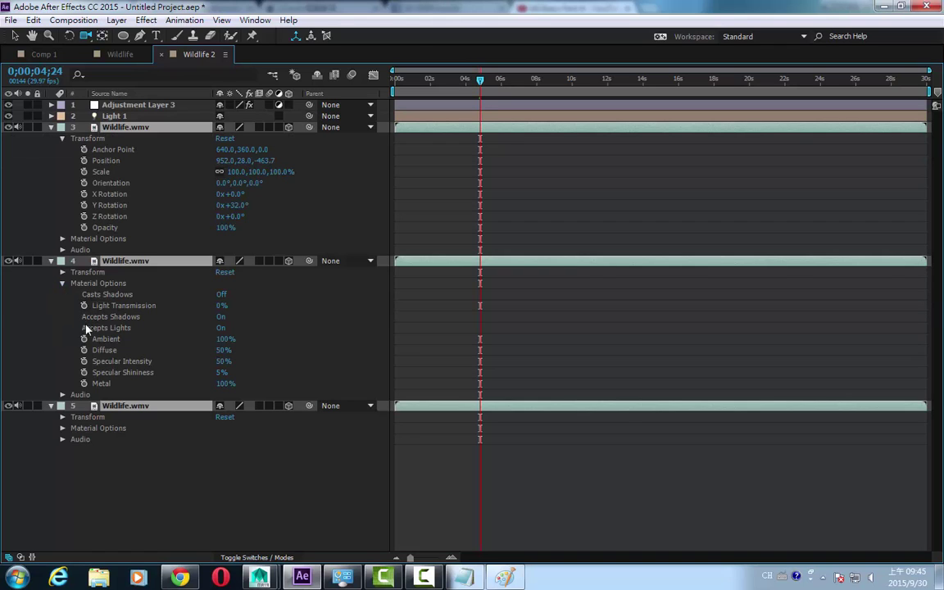
{"action": "left_click", "coordinate": [64, 427]}
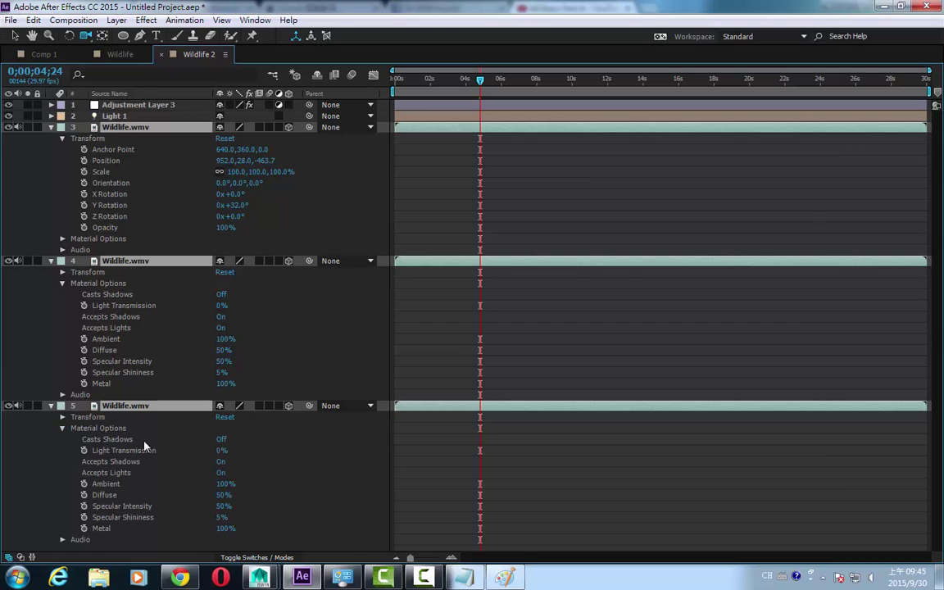
- Turn on Casts Shadows for the three selected Wildlife.wmv layers, expand layer 3's Material Options and restore the timeline to its normal size
{"action": "left_click", "coordinate": [221, 439]}
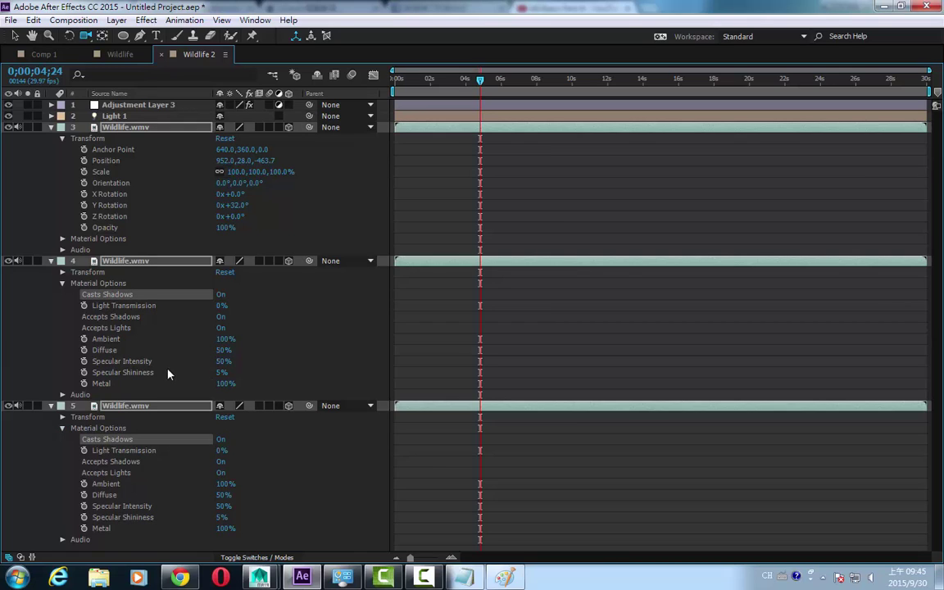
{"action": "left_click", "coordinate": [284, 316]}
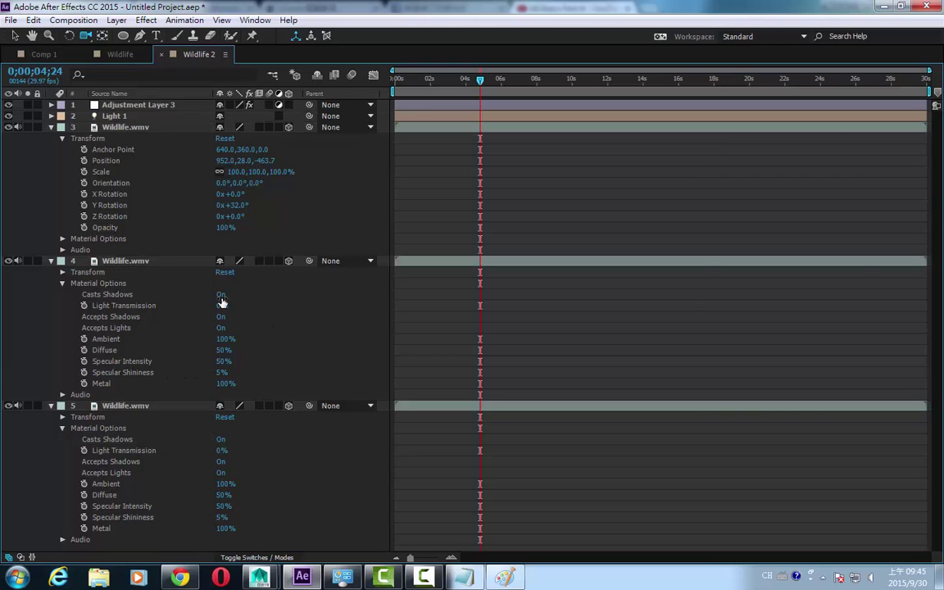
{"action": "left_click", "coordinate": [62, 238]}
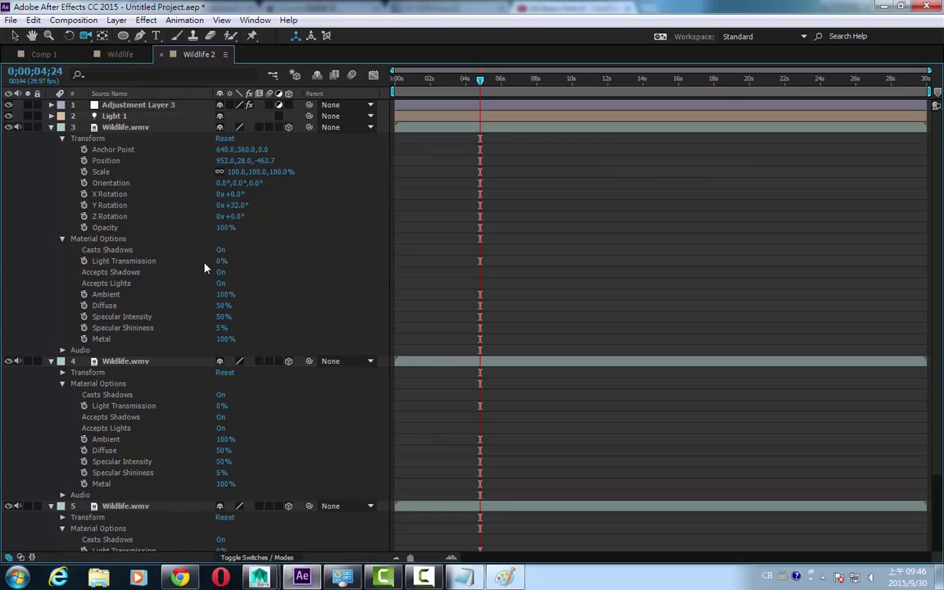
{"action": "key", "text": "grave"}
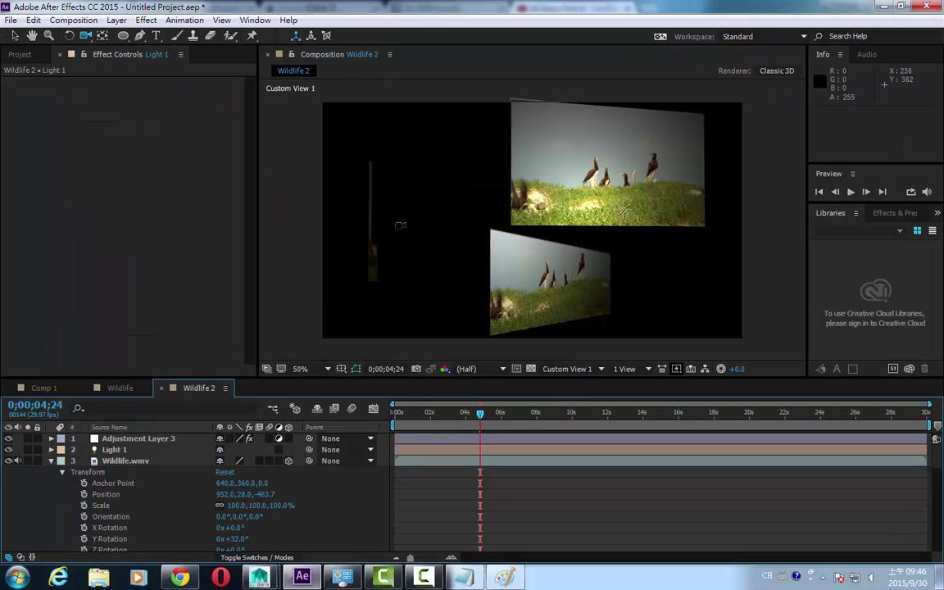
- Move Light 1 down 250 along its Y axis with the Selection tool, to position 693.3, 556.7, -688.7
{"action": "left_click", "coordinate": [373, 220]}
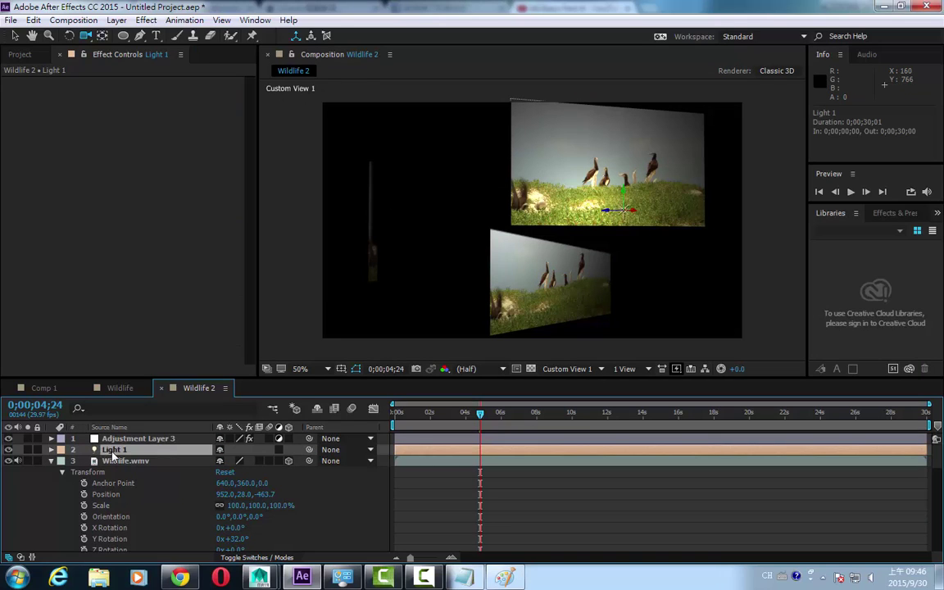
{"action": "left_click", "coordinate": [14, 36]}
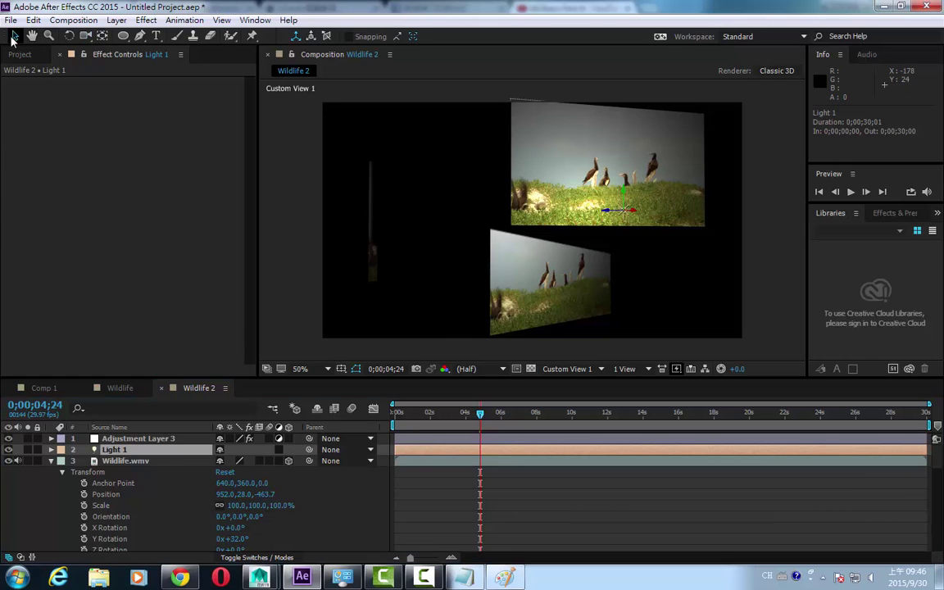
{"action": "left_click", "coordinate": [621, 198]}
{"action": "left_click", "coordinate": [622, 209]}
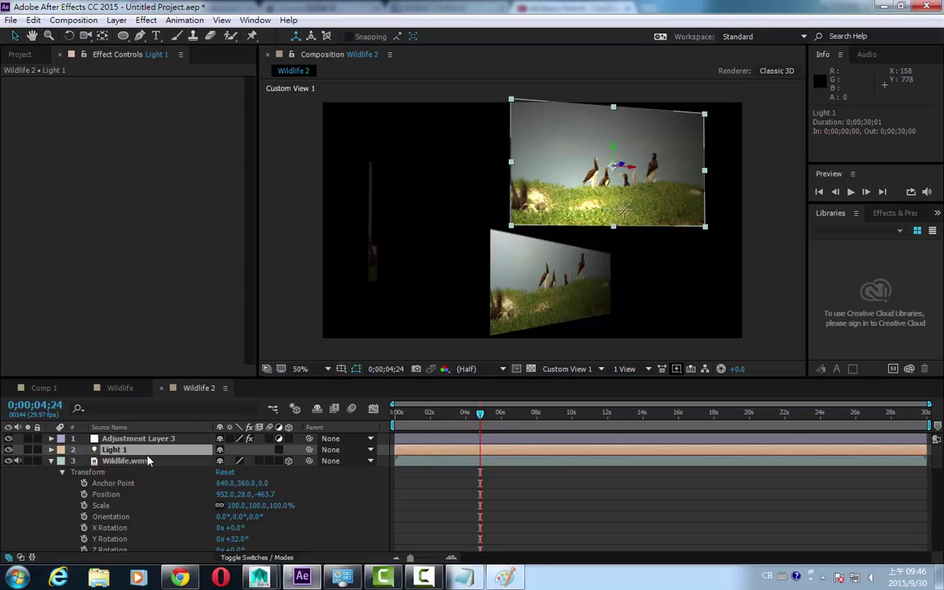
{"action": "left_click_drag", "start_coordinate": [626, 202], "coordinate": [608, 281]}
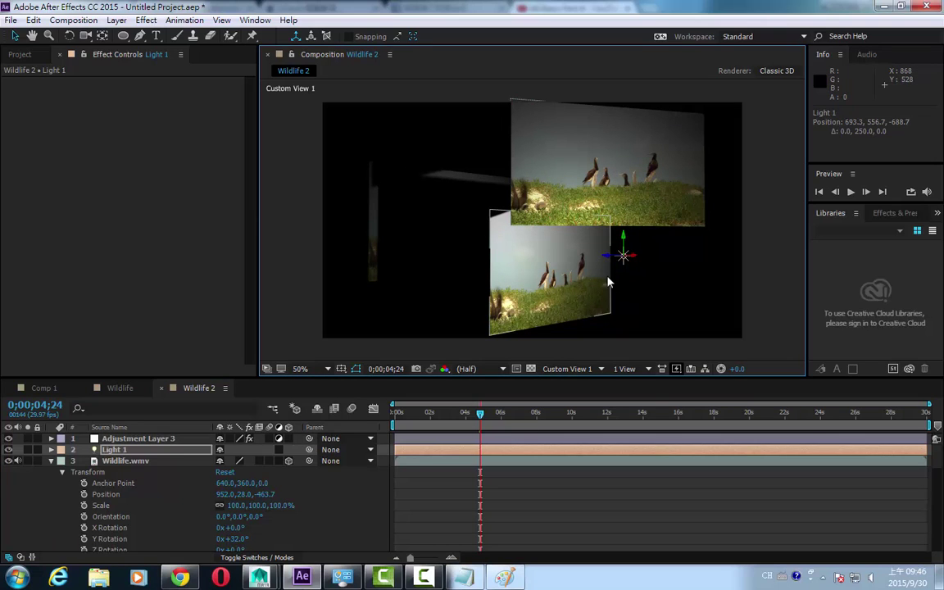
- Set Light 1's shadow darkness to 53% and shadow diffusion to 42 px, and apply the light settings
{"action": "double_click", "coordinate": [143, 449]}
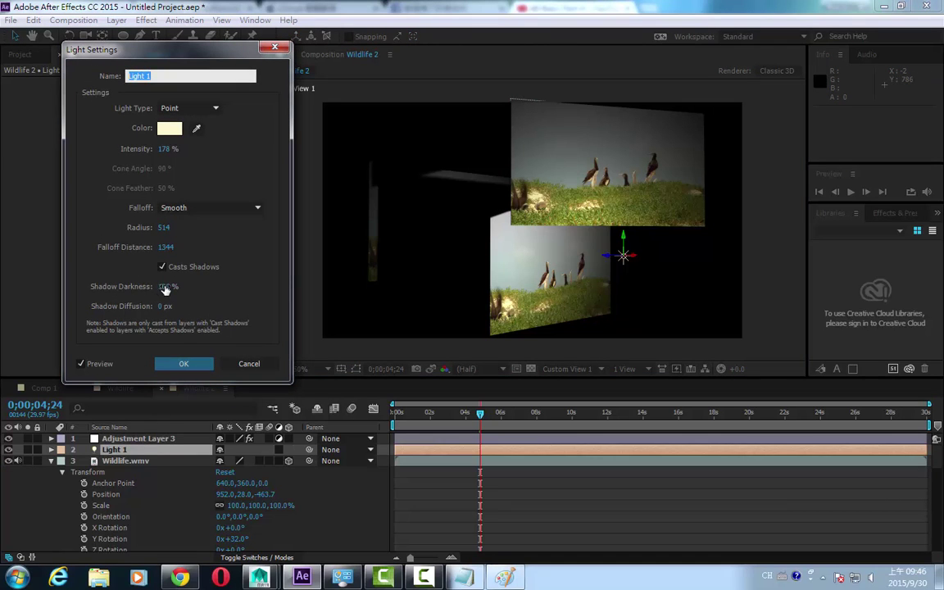
{"action": "left_click_drag", "start_coordinate": [162, 287], "coordinate": [127, 287]}
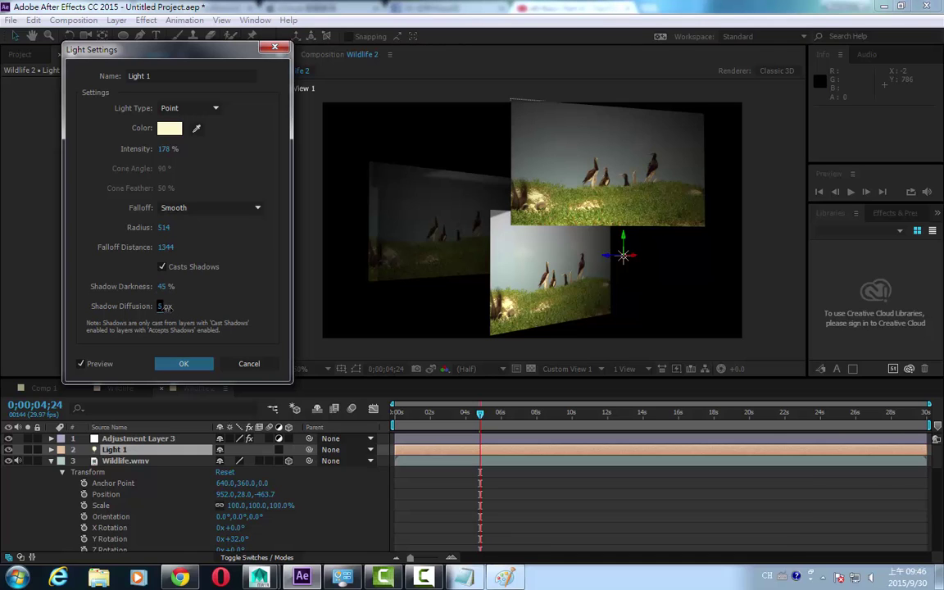
{"action": "left_click_drag", "start_coordinate": [162, 314], "coordinate": [188, 311]}
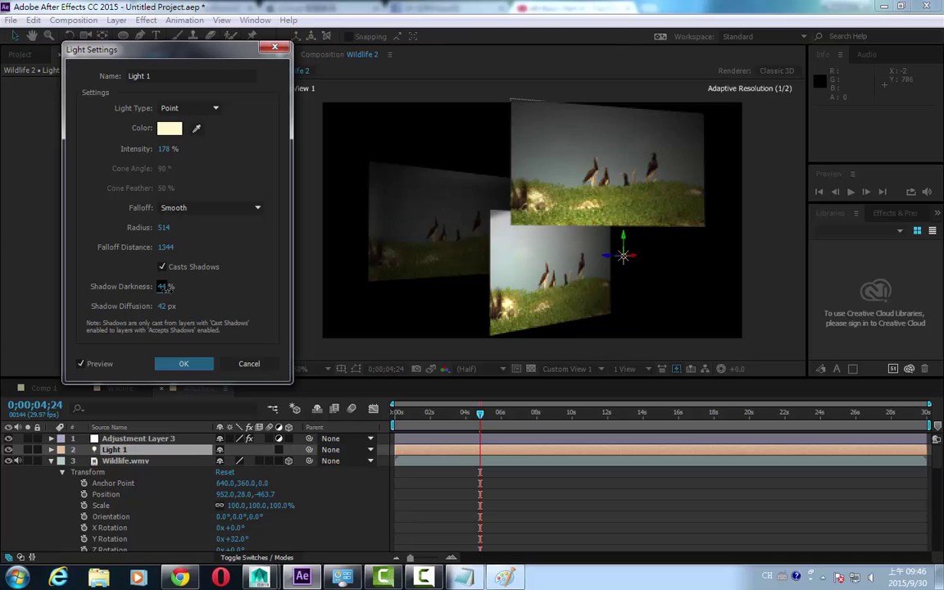
{"action": "left_click_drag", "start_coordinate": [162, 285], "coordinate": [170, 285]}
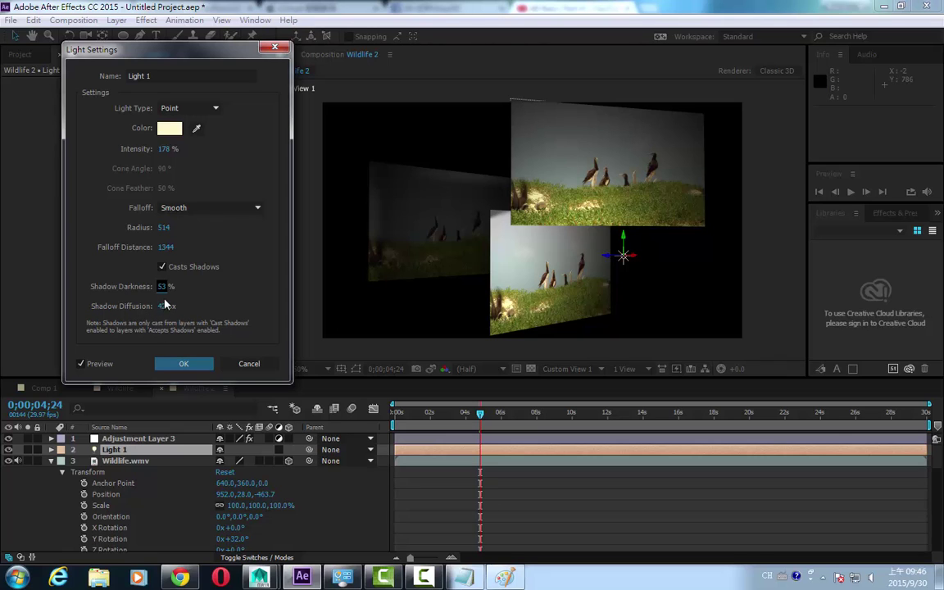
{"action": "left_click", "coordinate": [183, 363]}
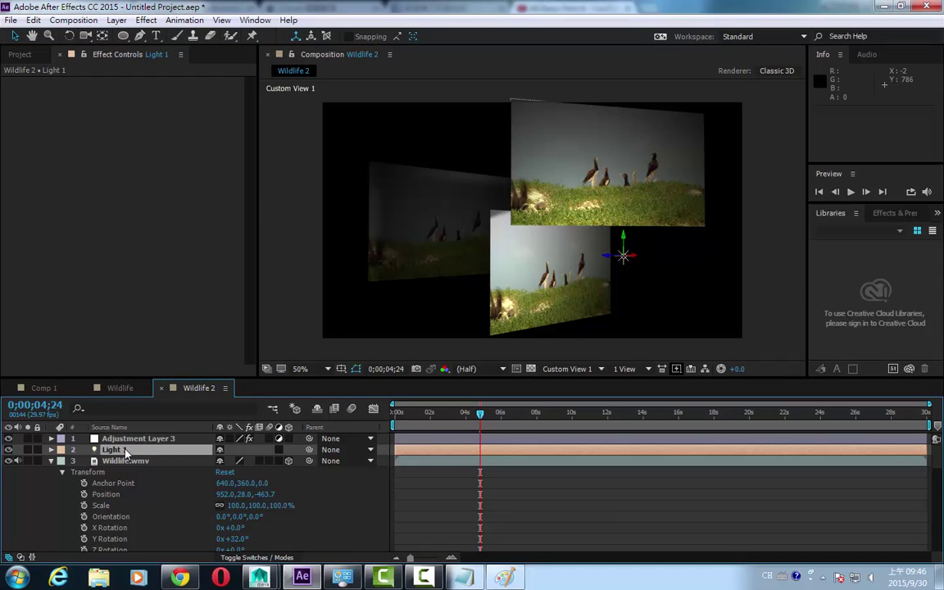
- Review Light 1's shadow settings and the Material Options of Wildlife.wmv layers 3 and 4
{"action": "double_click", "coordinate": [123, 450]}
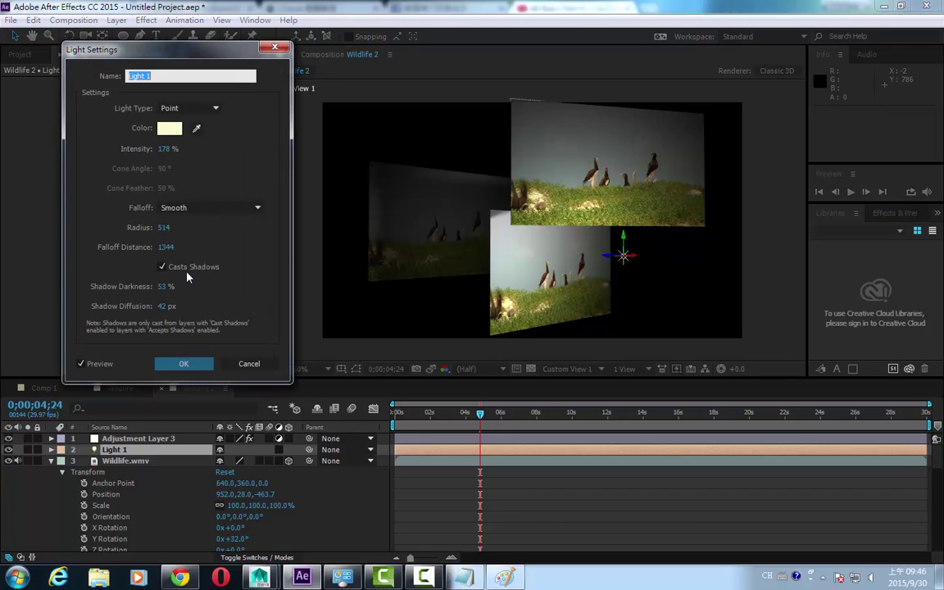
{"action": "left_click", "coordinate": [184, 364]}
{"action": "left_click", "coordinate": [117, 463]}
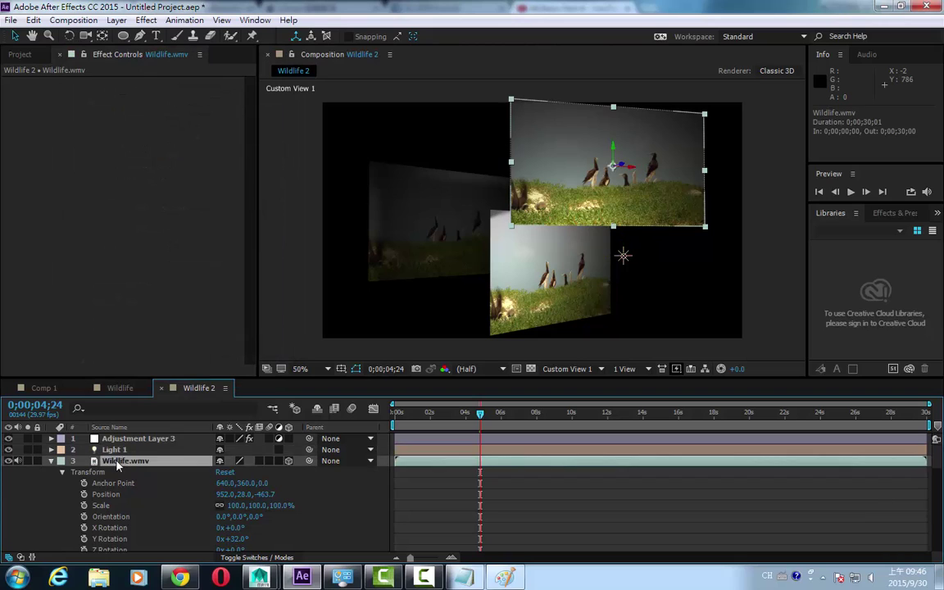
{"action": "left_click", "coordinate": [63, 473]}
{"action": "left_click", "coordinate": [64, 483]}
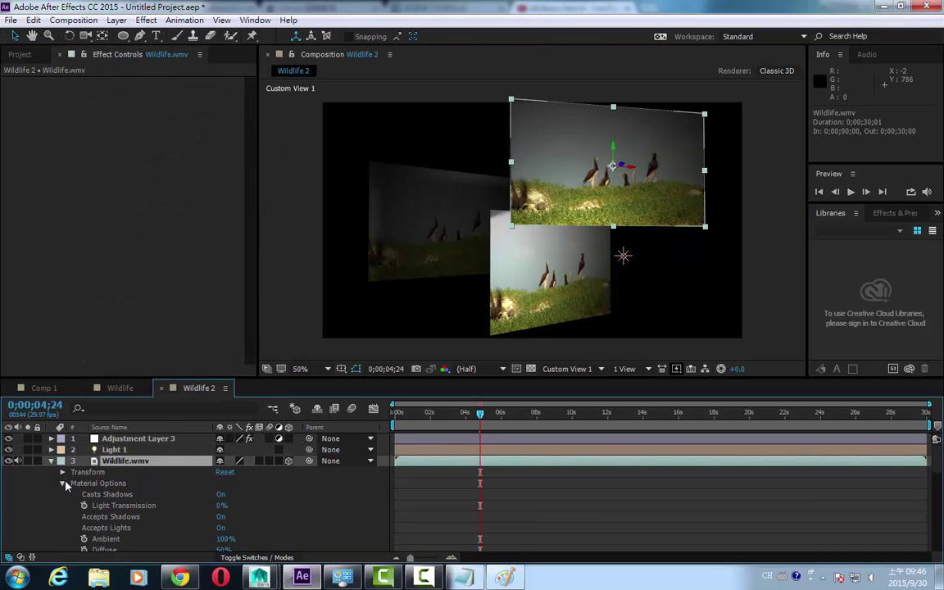
{"action": "key", "text": "ctrl+d"}
{"action": "left_click", "coordinate": [64, 483]}
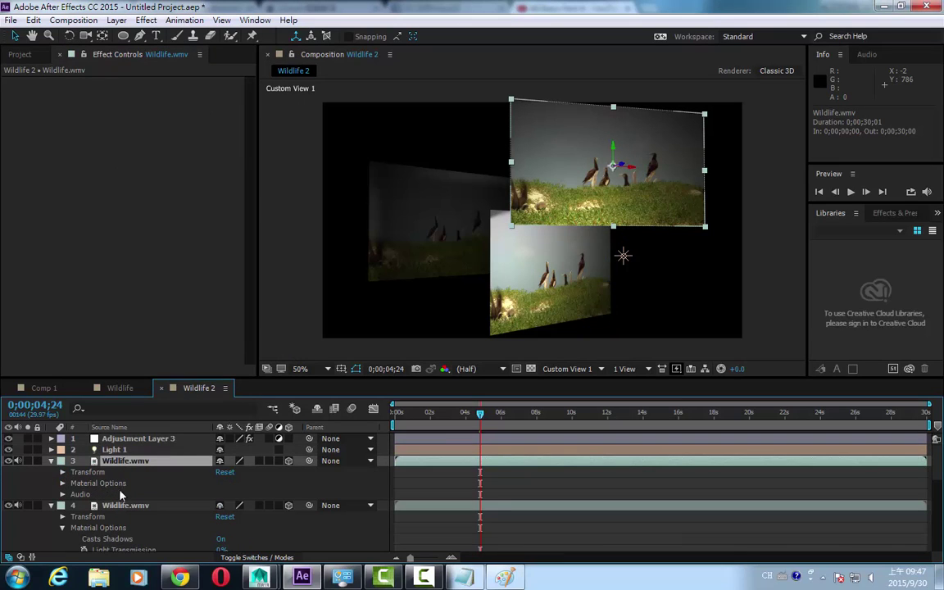
{"action": "scroll", "coordinate": [185, 493], "scroll_direction": "down", "scroll_amount": 3}
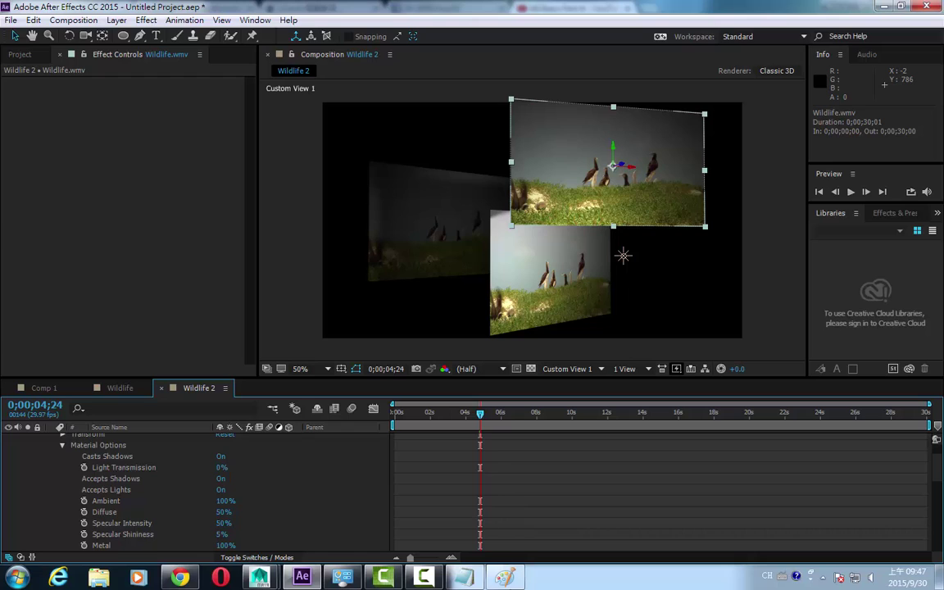
{"action": "left_click", "coordinate": [425, 578]}
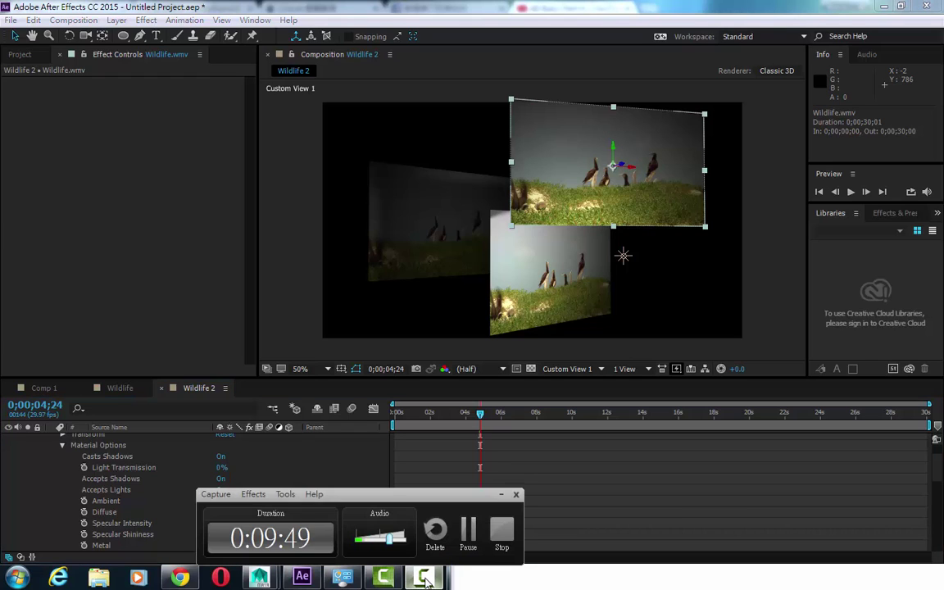